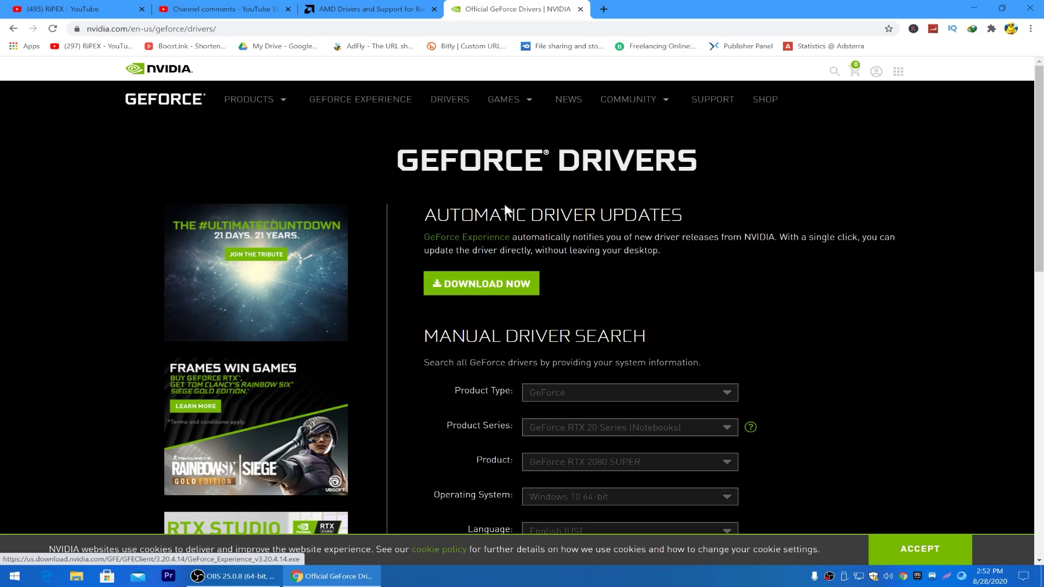
Step: Search the web in a new browser tab for "intel auto driver"
left_click(603, 9)
type("in")
type("te;")
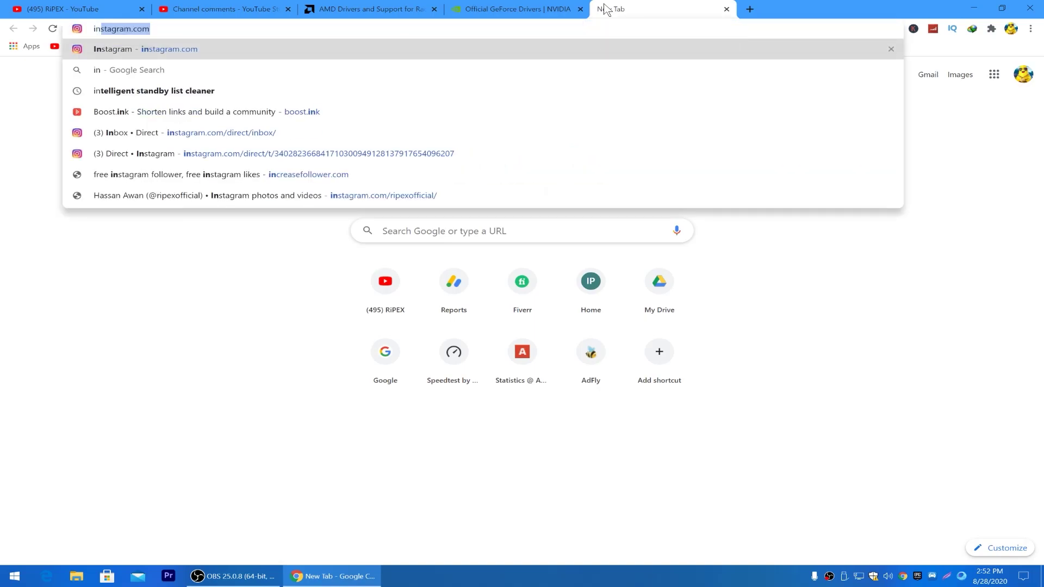
key("BackSpace")
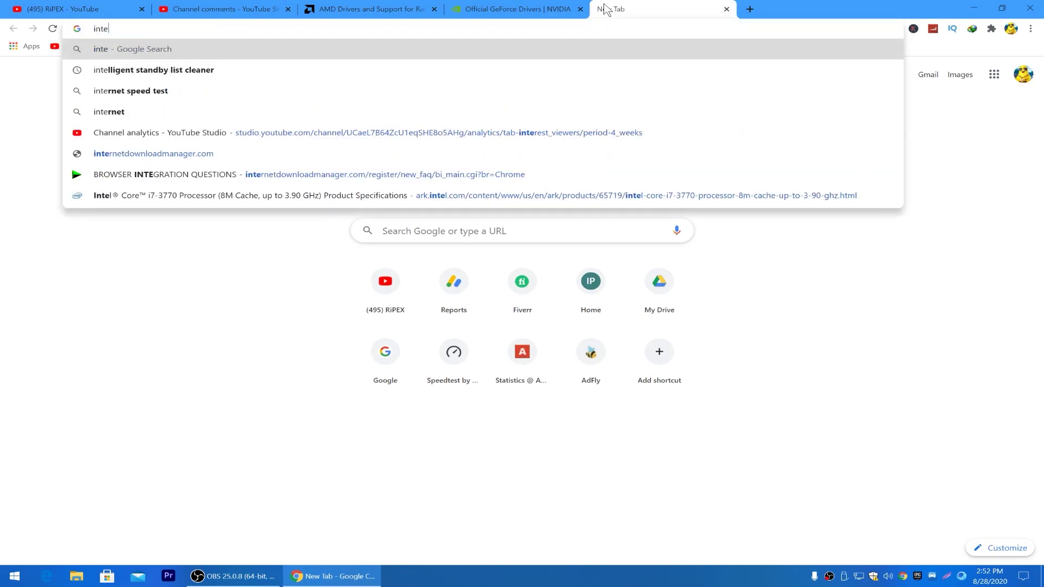
type("l ")
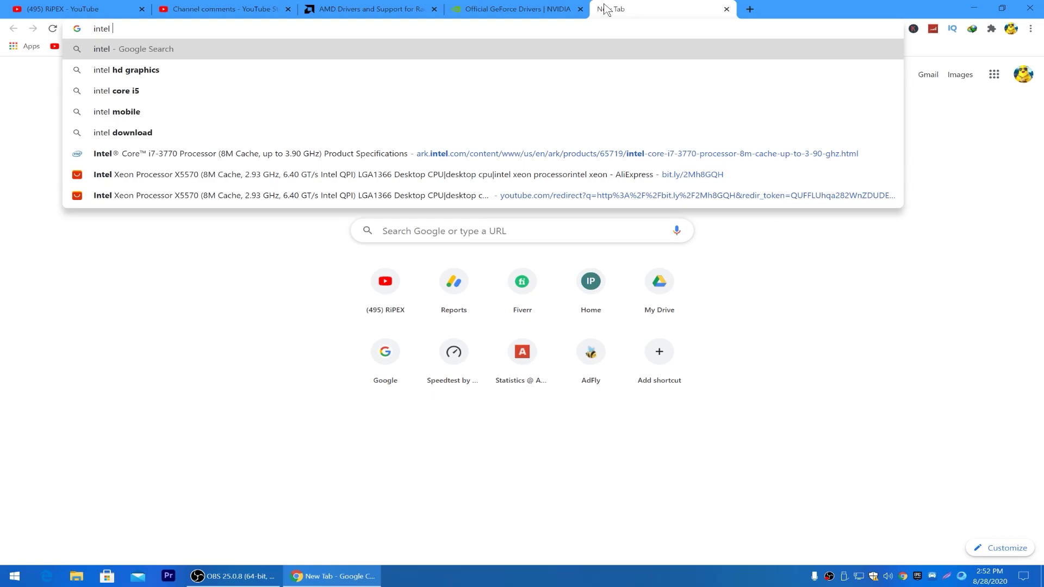
type("auto driver")
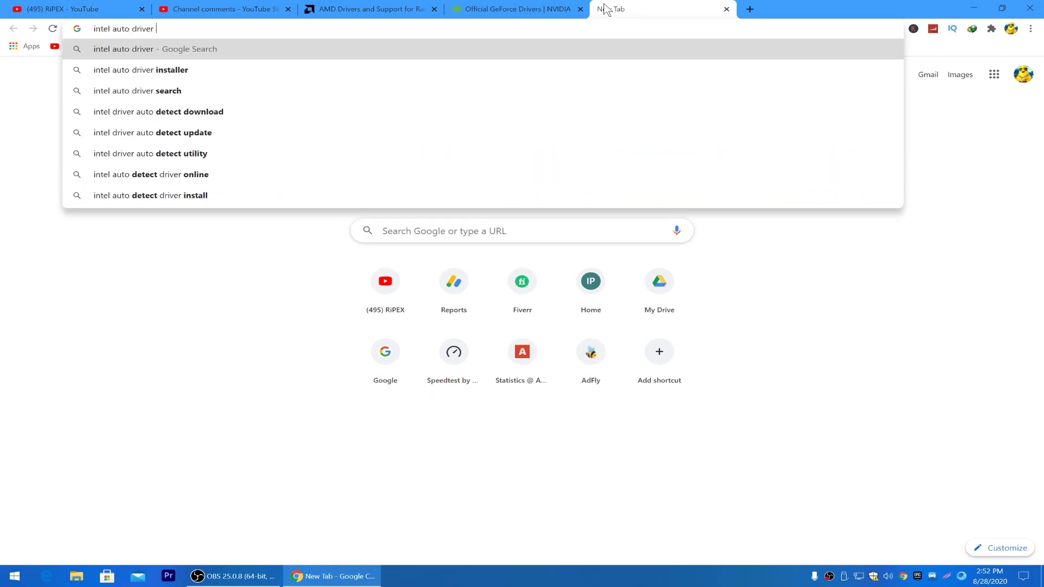
key("Return")
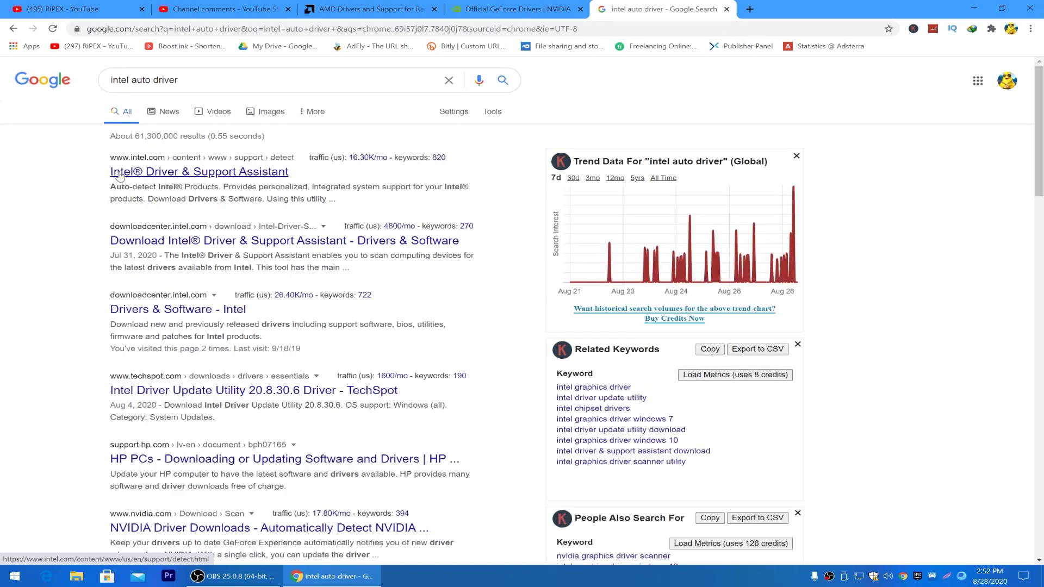
Step: Open the Intel Driver & Support Assistant result and look over its download page, minimizing the browser when done
left_click(199, 173)
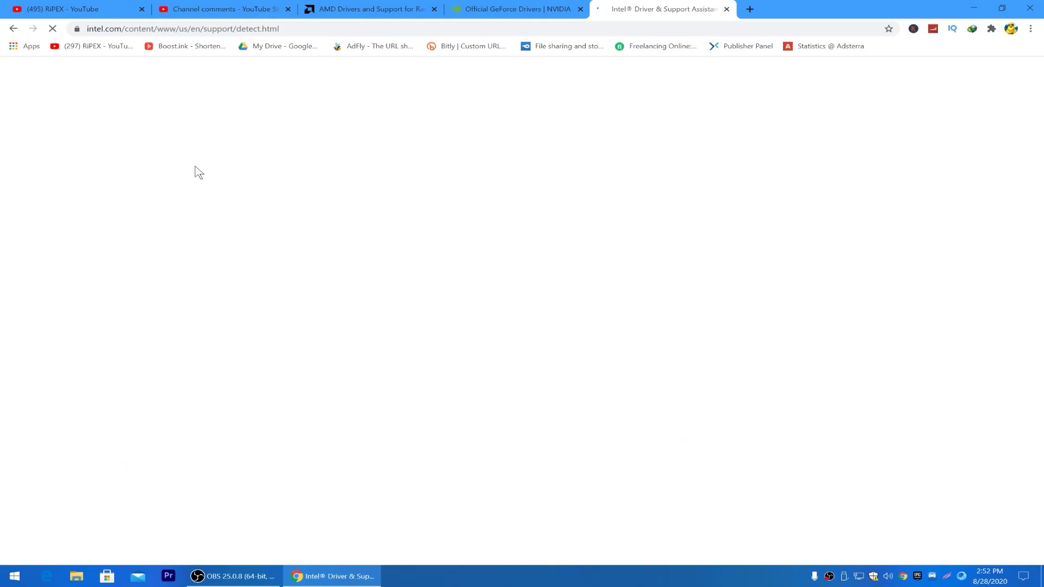
scroll(484, 228, "down", 3)
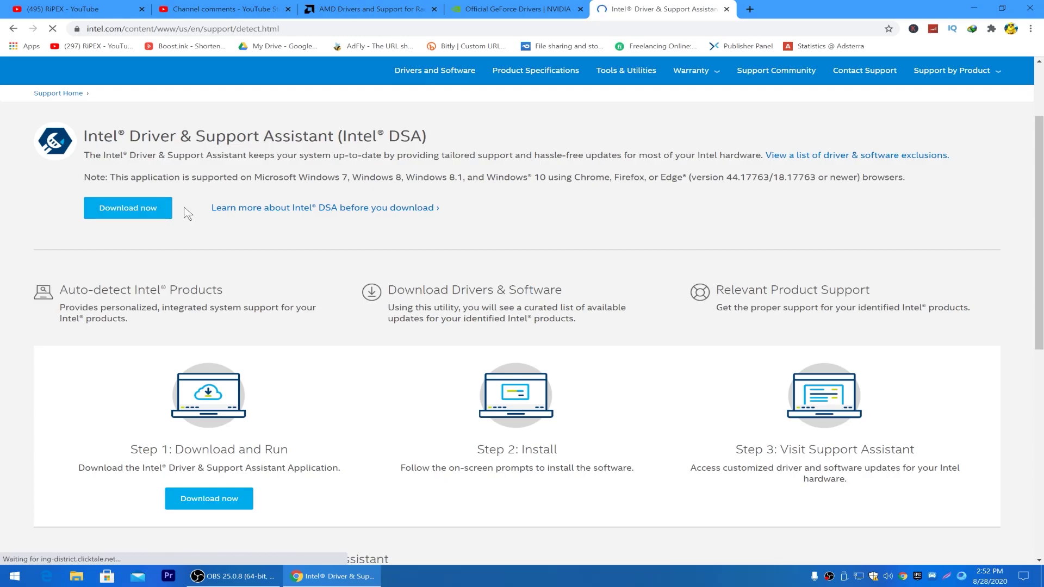
scroll(186, 212, "up", 2)
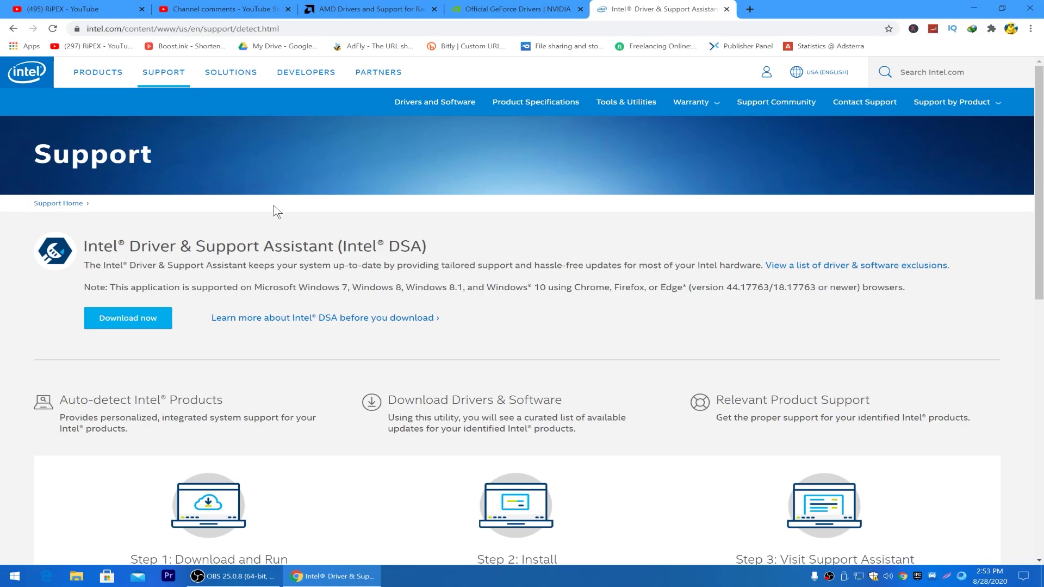
left_click(974, 8)
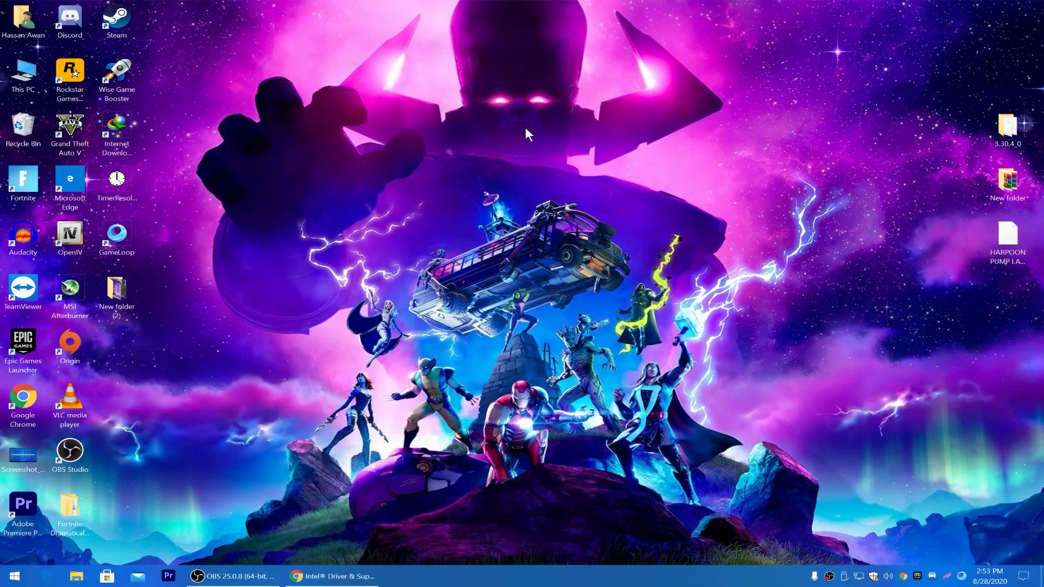
Step: Open the Roaming application data folder by running %appdata% from the Run dialog
key("super+r")
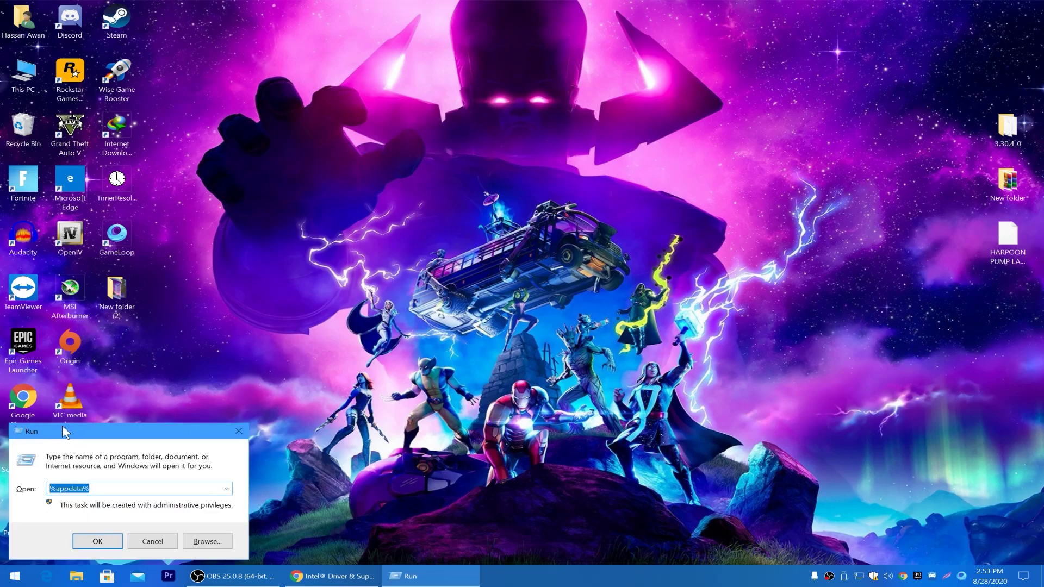
left_click(238, 431)
left_click(15, 575)
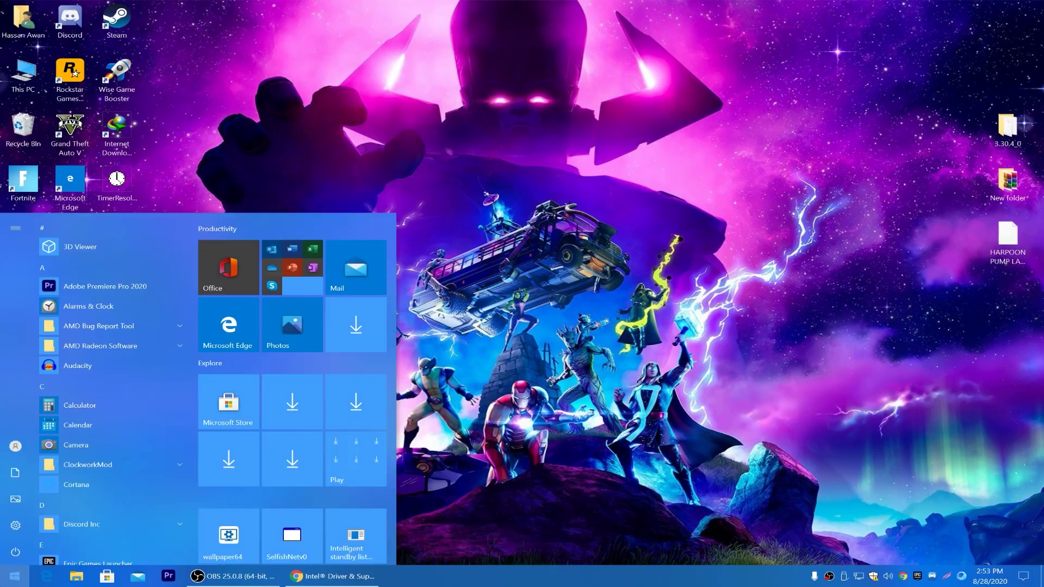
type("run")
key("Return")
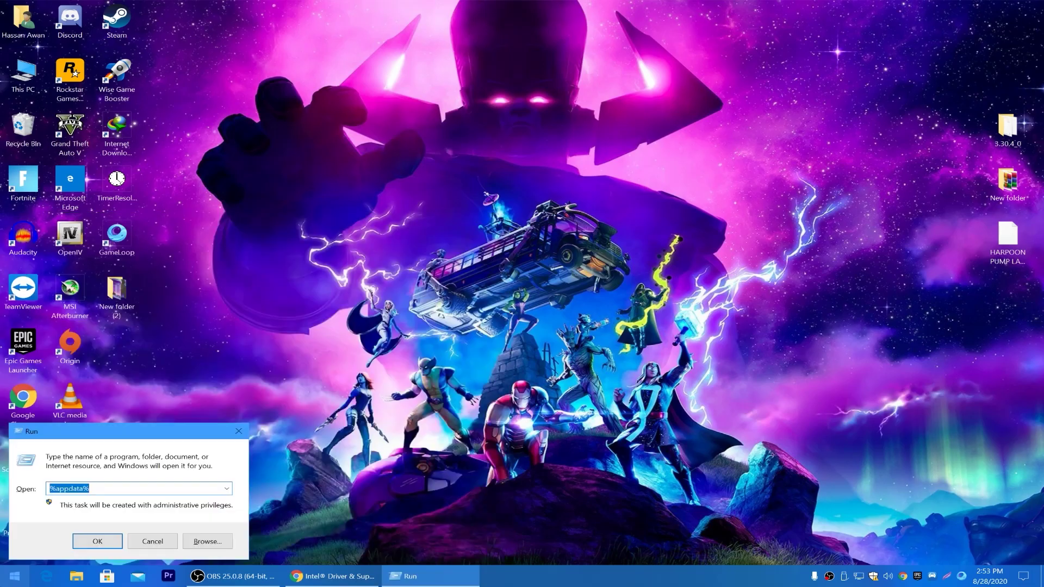
key("End")
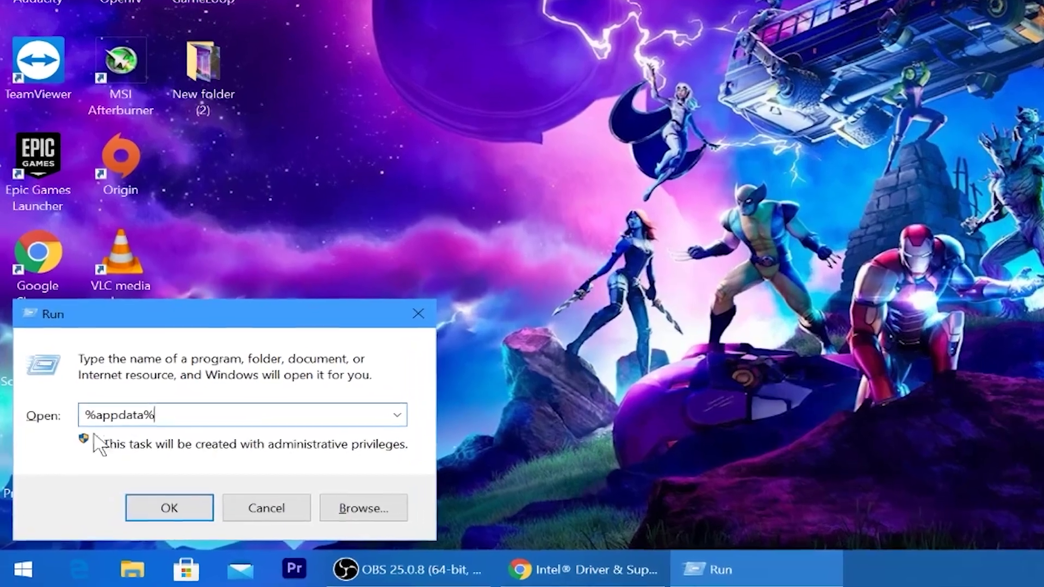
key("ctrl+a")
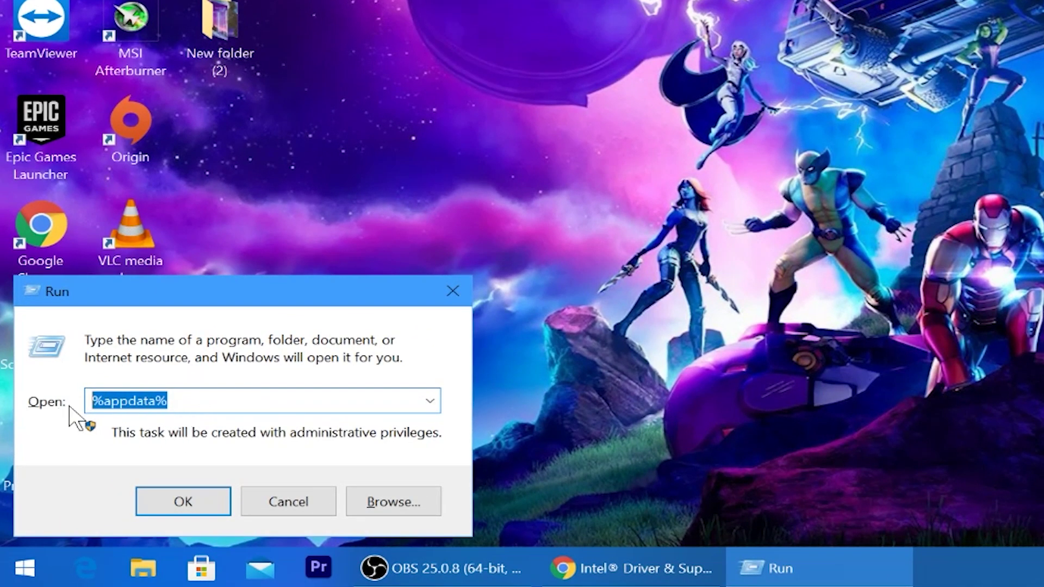
left_click(196, 501)
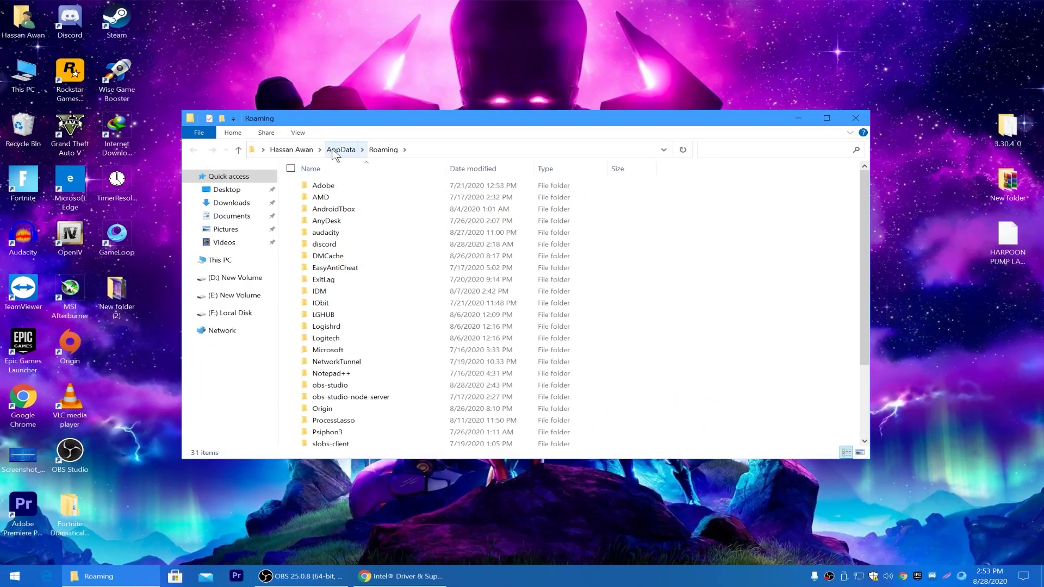
Step: Go up to AppData in a maximized window and open the Saved folder inside Local > FortniteGame
left_click(341, 149)
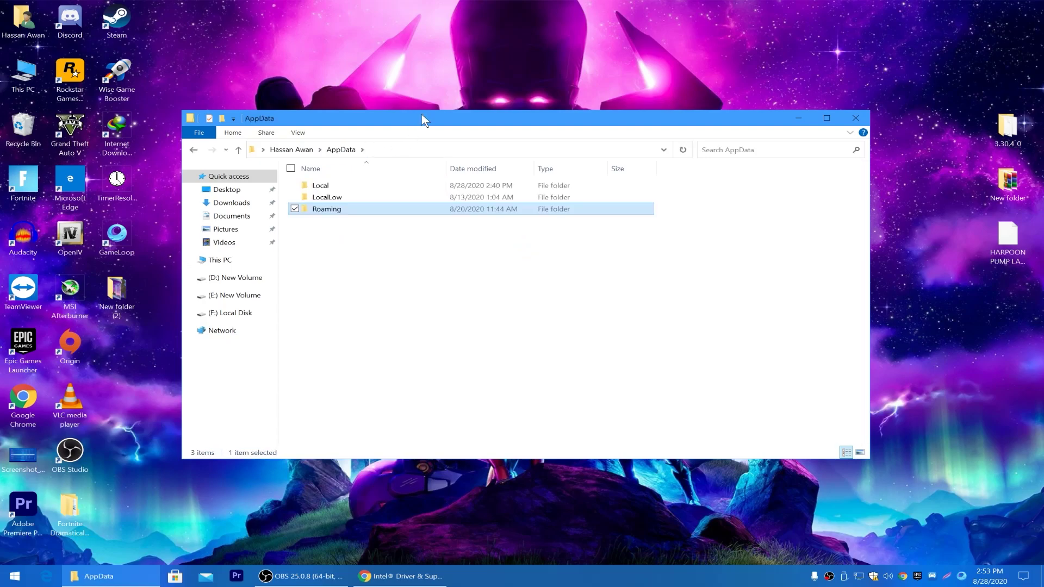
double_click(425, 120)
double_click(150, 73)
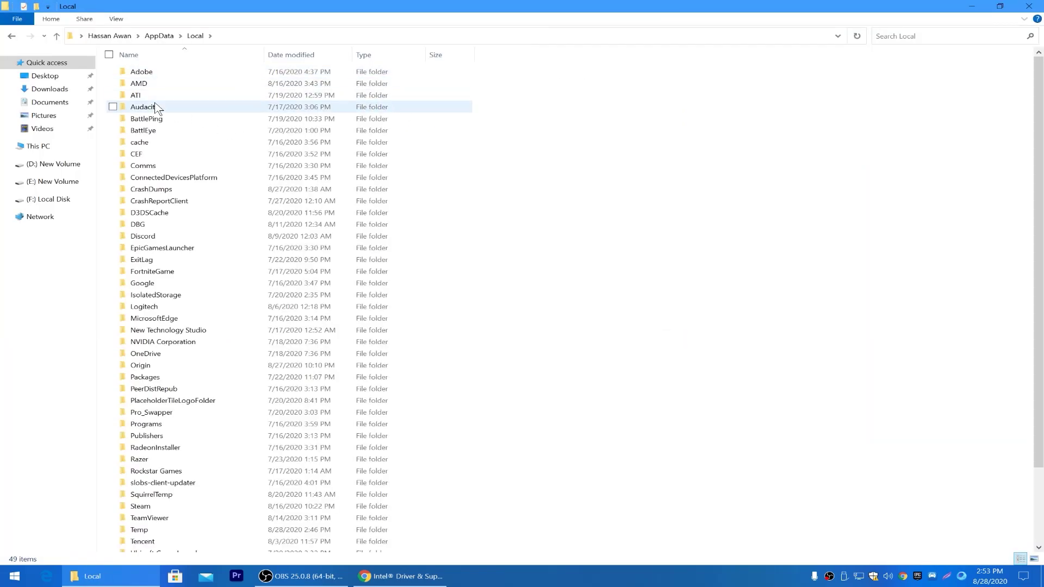
key("f")
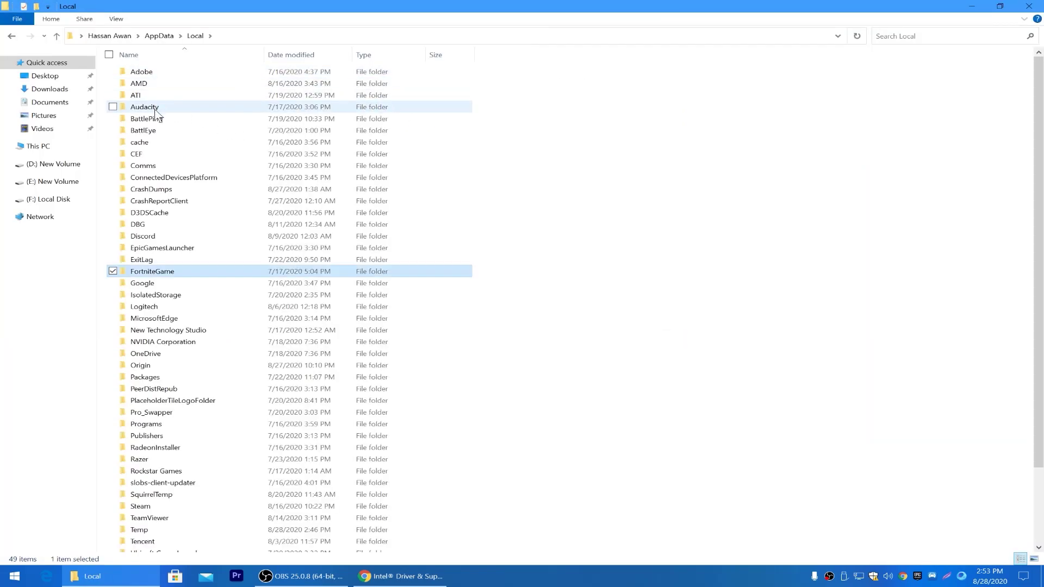
double_click(158, 272)
double_click(133, 74)
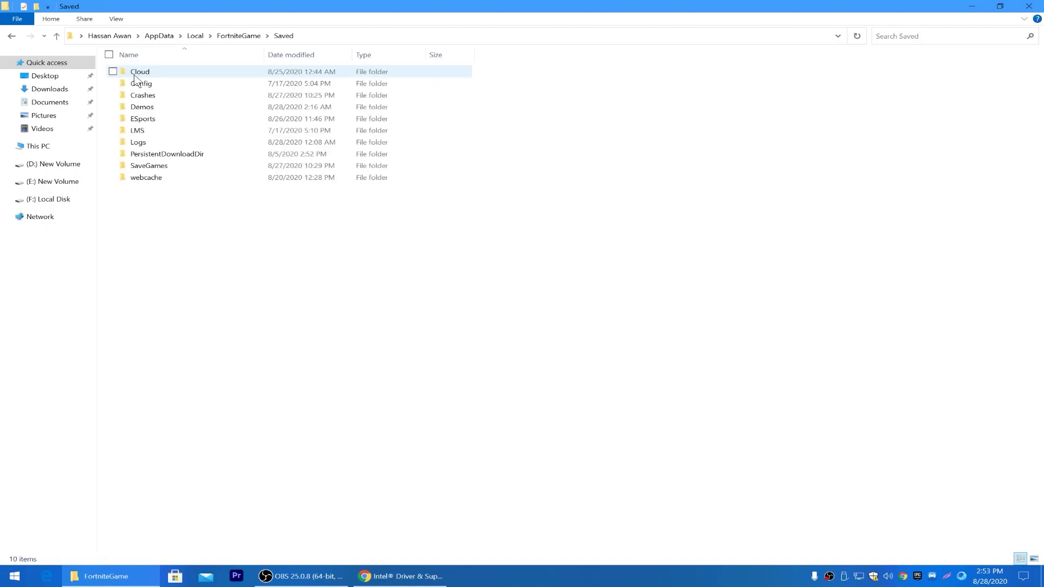
Step: Check the Crashes folder for files to clear and return to the Saved folder
double_click(143, 100)
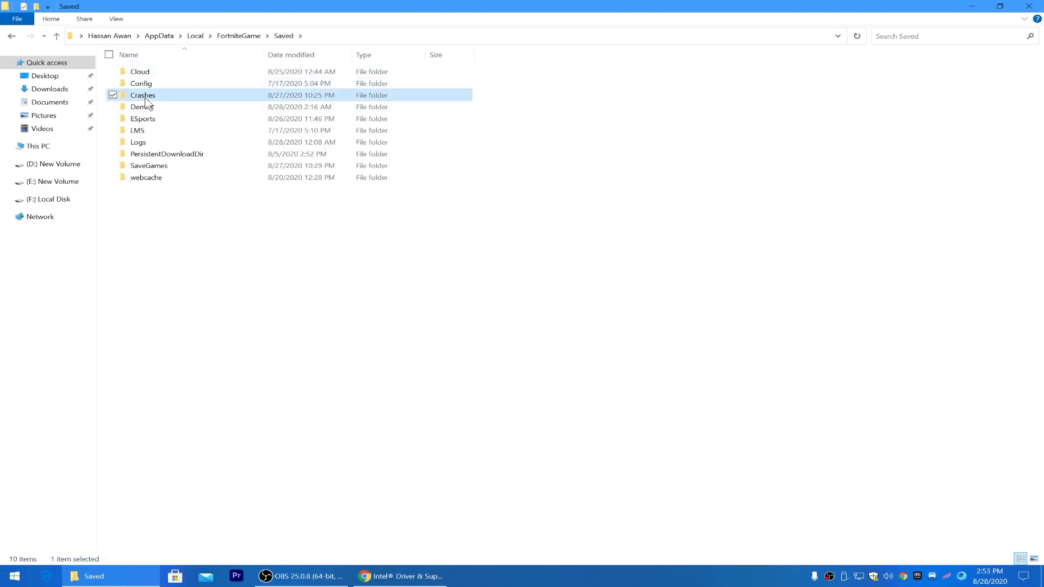
left_click_drag(226, 136, 653, 403)
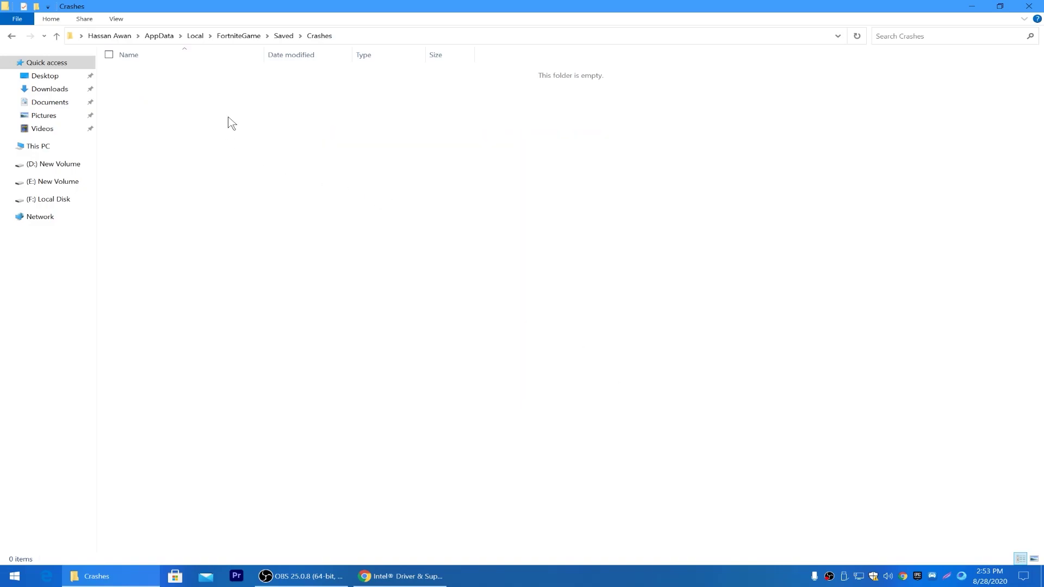
key("BackSpace")
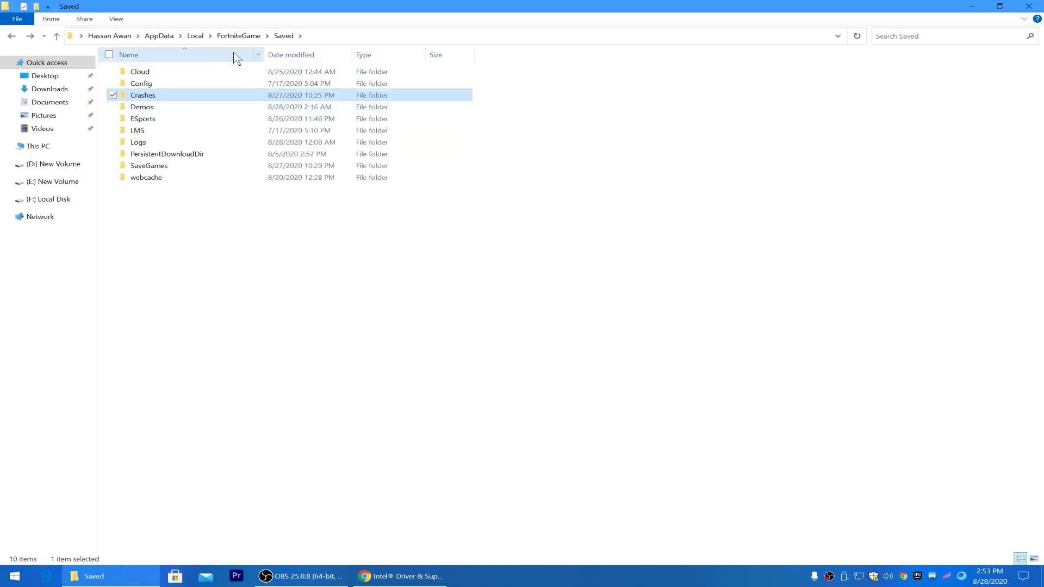
Step: Select all the replay files in the Demos folder, leaving them in place, and return to the Saved folder
left_click(155, 111)
double_click(155, 111)
left_click_drag(164, 441, 190, 72)
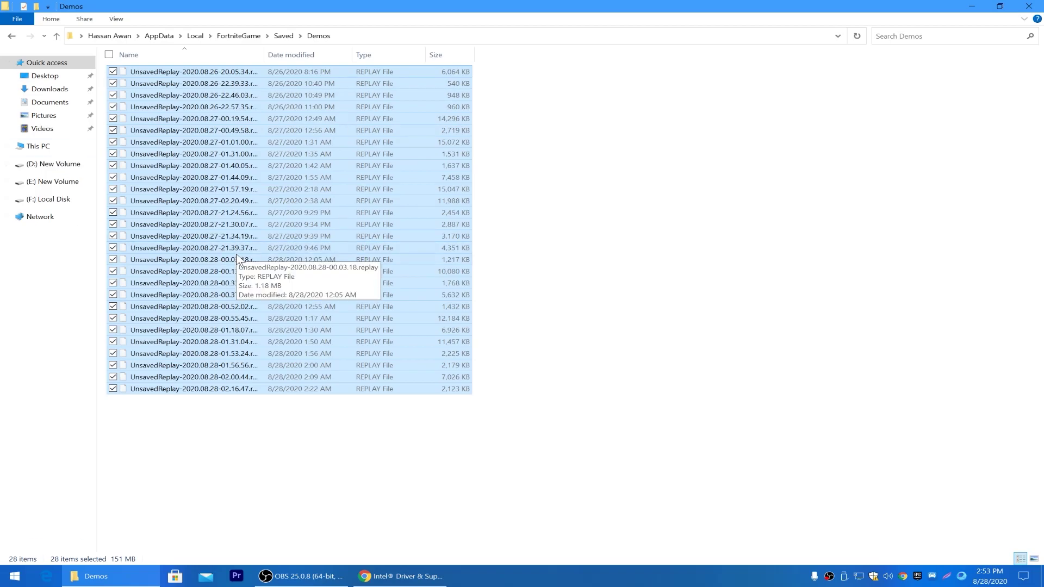
left_click(284, 35)
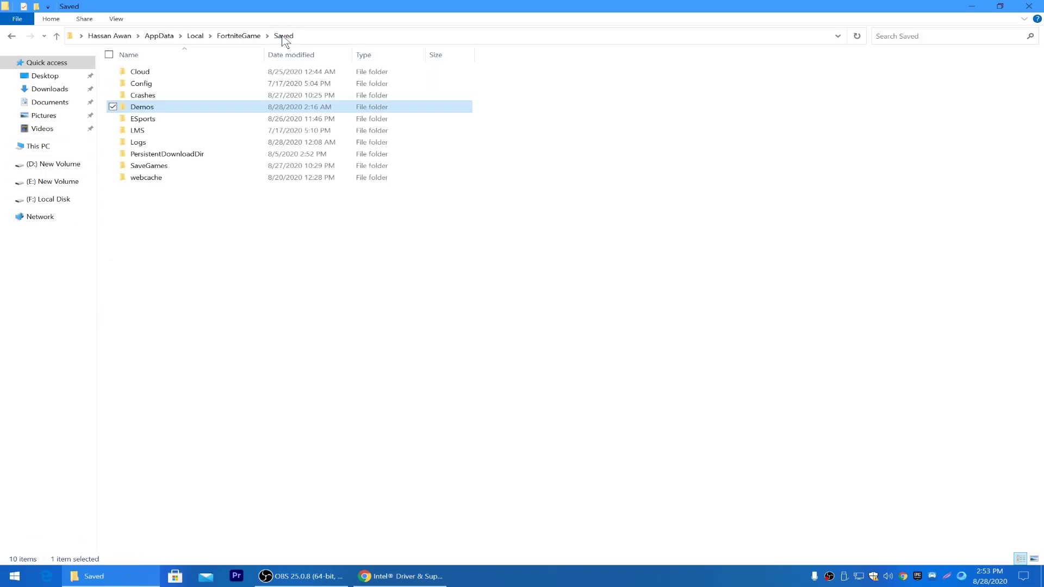
Step: Delete all the files in FortniteGame's Logs folder
double_click(138, 142)
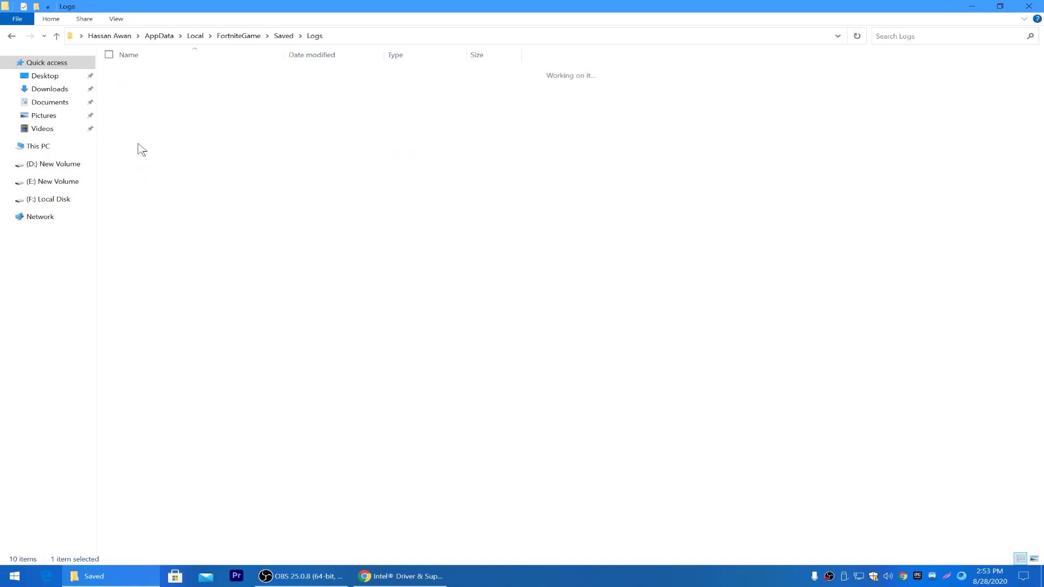
key("ctrl+a")
right_click(193, 210)
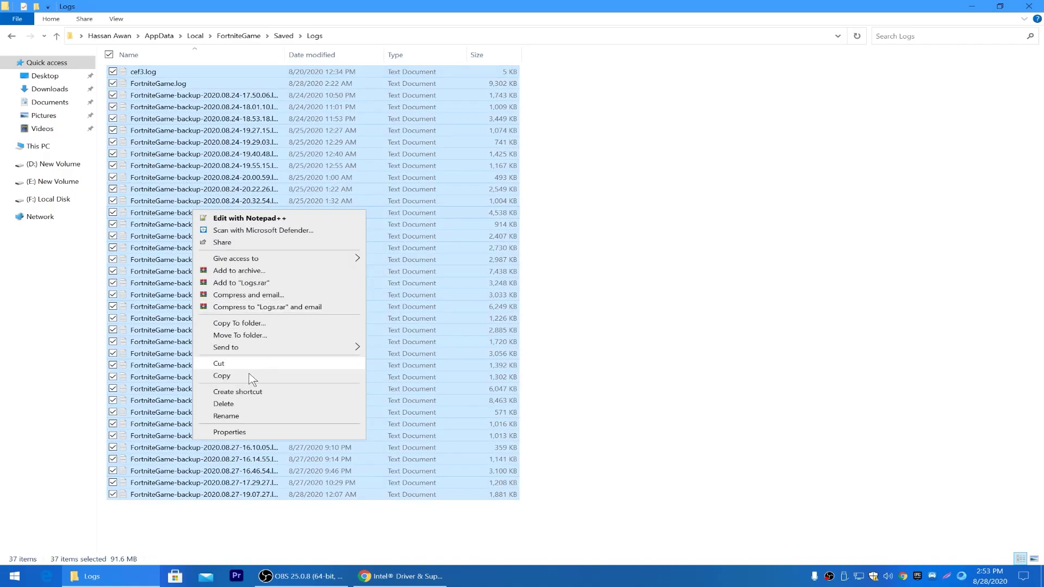
left_click(227, 404)
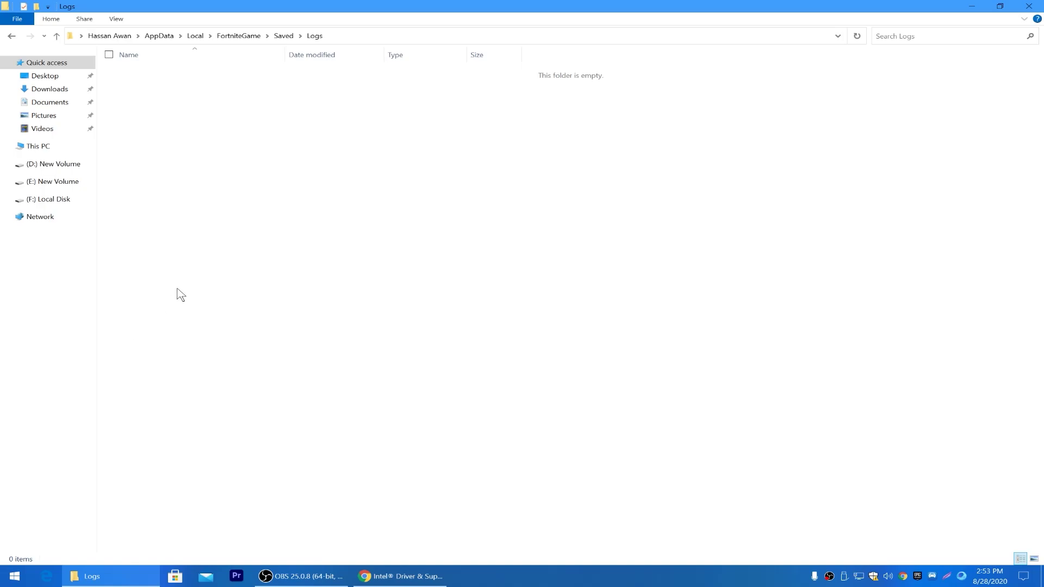
Step: Return to AppData's Local folder and open EpicGamesLauncher > Saved > Logs
key("alt+Left")
double_click(142, 119)
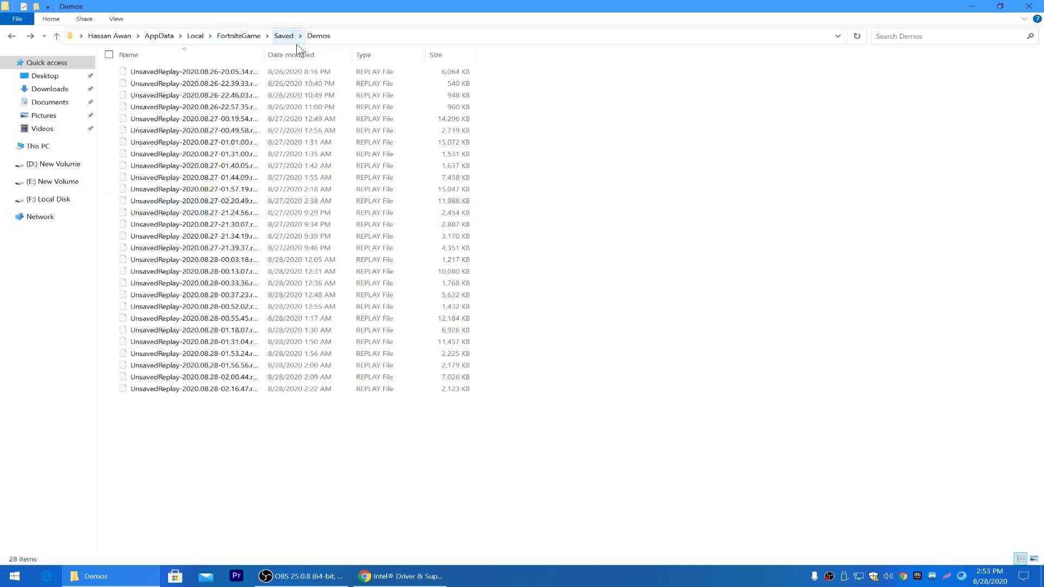
left_click(195, 36)
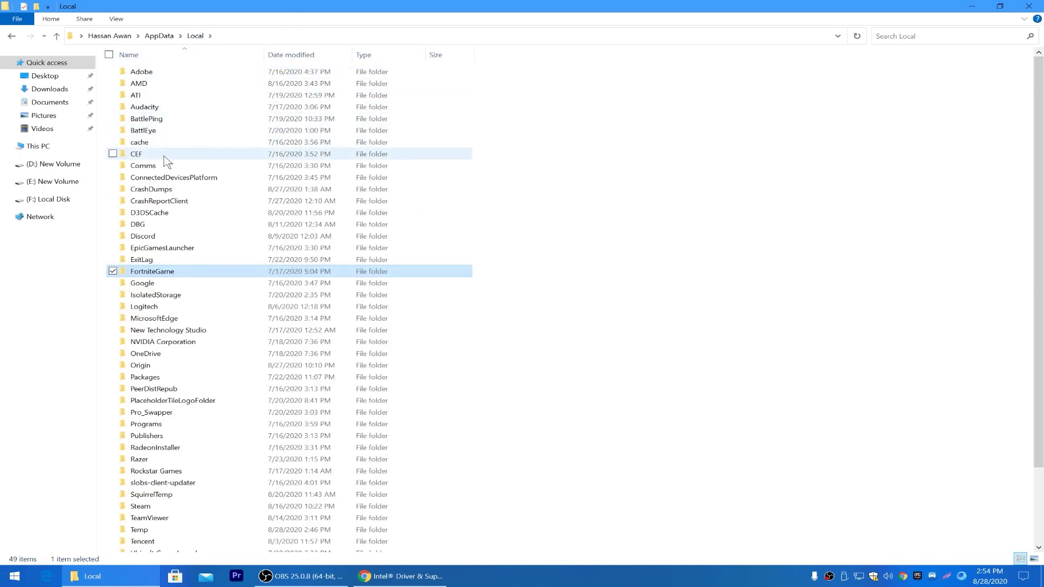
double_click(155, 247)
double_click(155, 84)
double_click(140, 96)
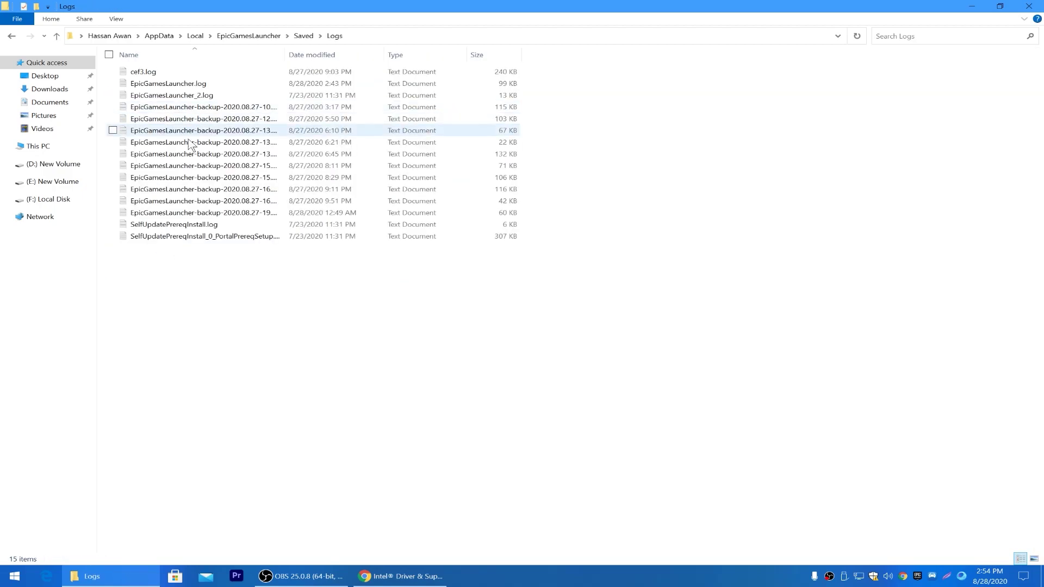
Step: Delete all the Epic Games Launcher log files, skipping those in use, and close the folder window
key("ctrl+a")
key("Delete")
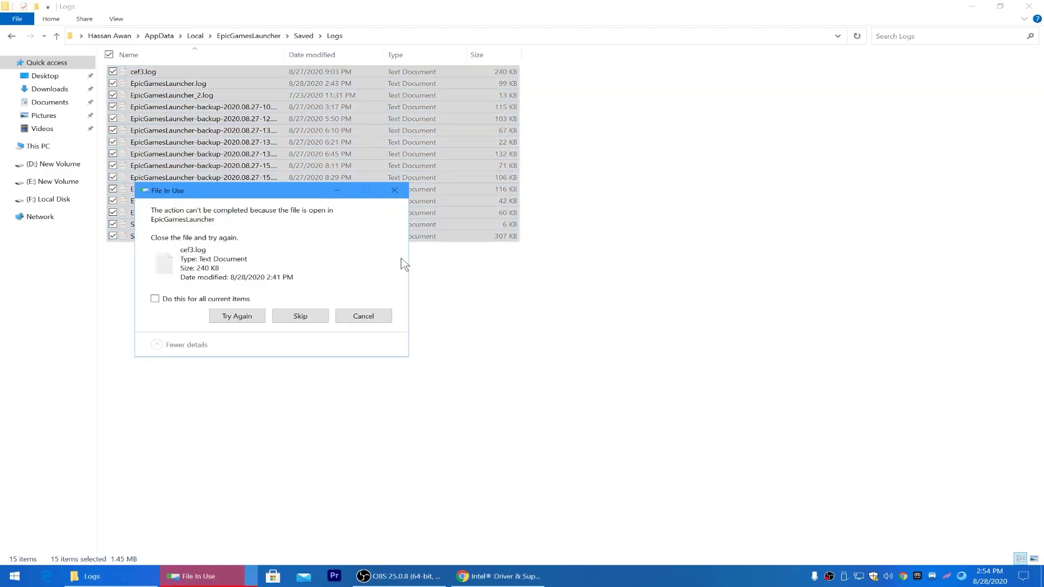
left_click(237, 316)
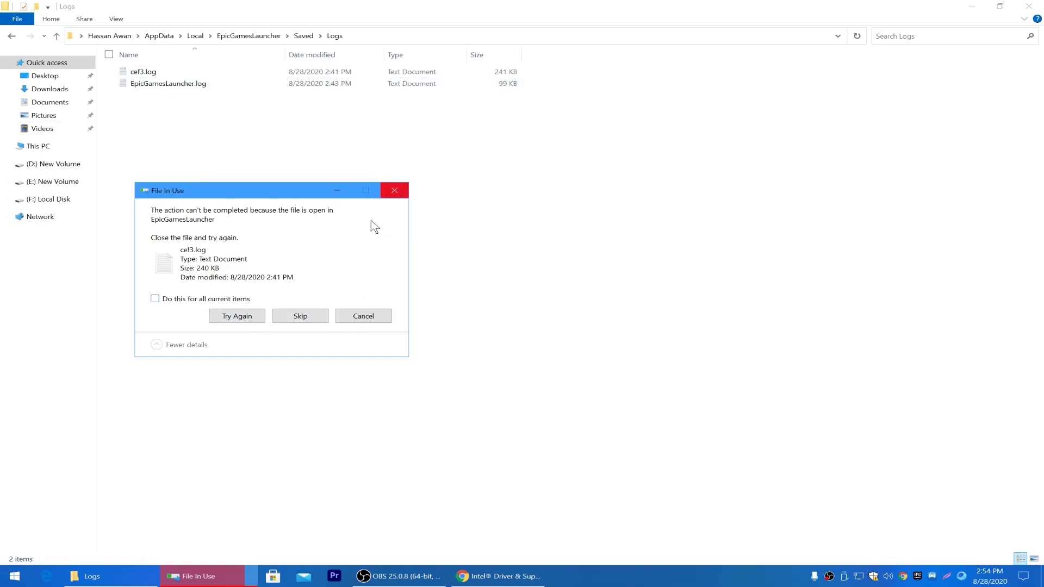
left_click(309, 315)
left_click(287, 315)
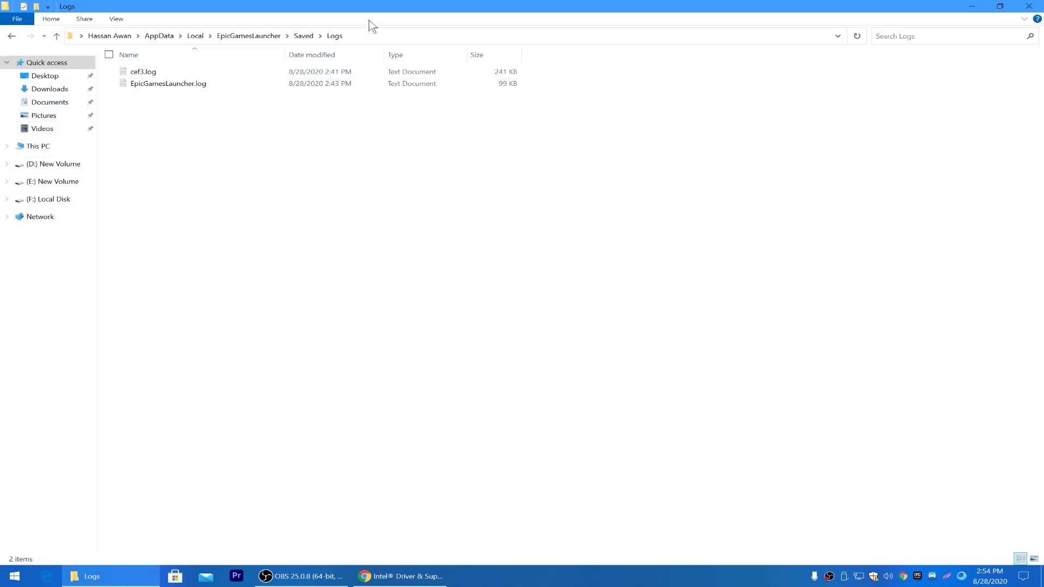
left_click(1029, 6)
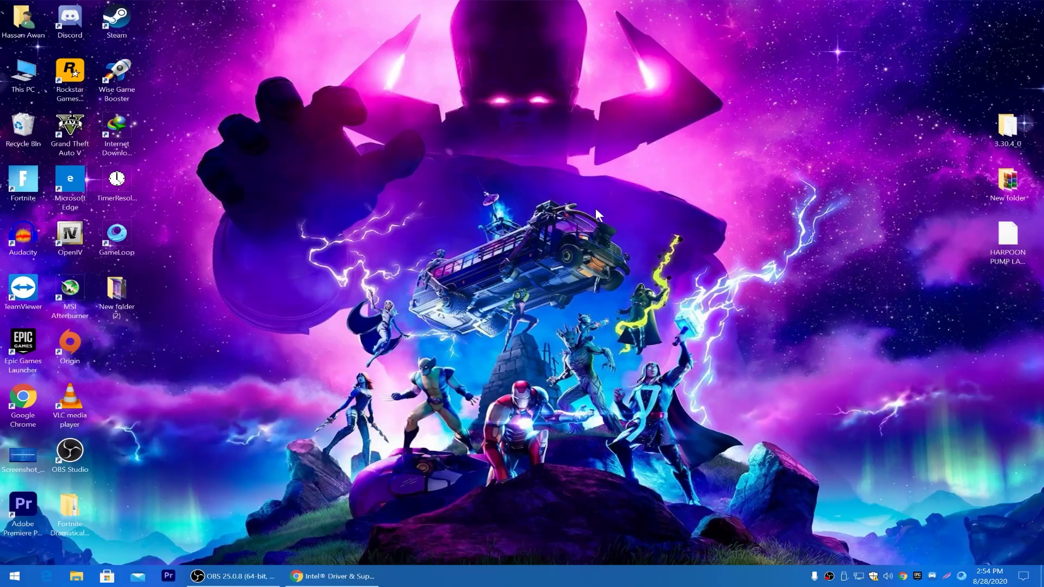
Step: Open the F: drive's Fortnite > FortniteGame > Binaries > Win64 > BattlEye folder
double_click(36, 80)
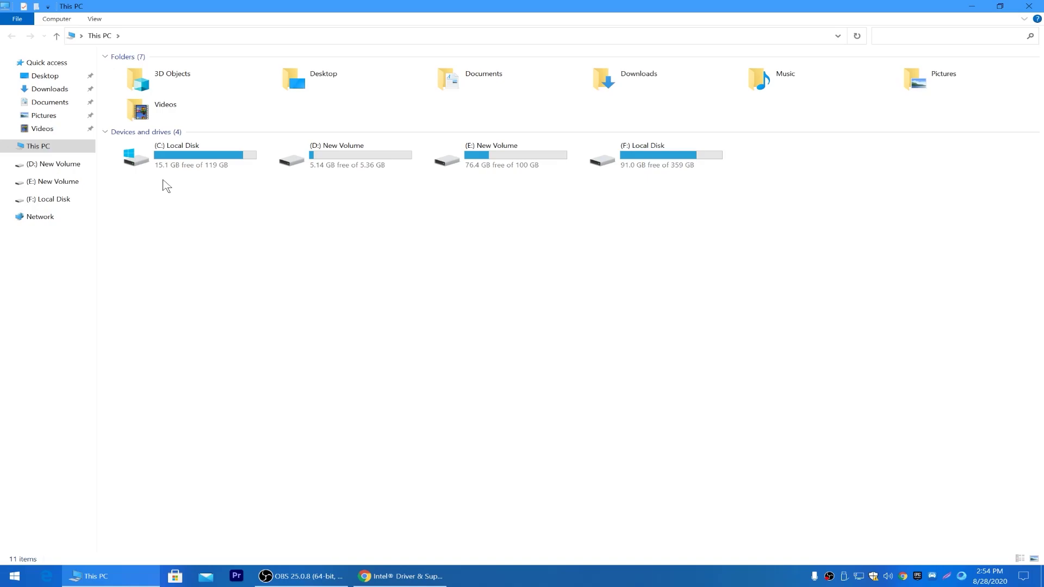
double_click(629, 157)
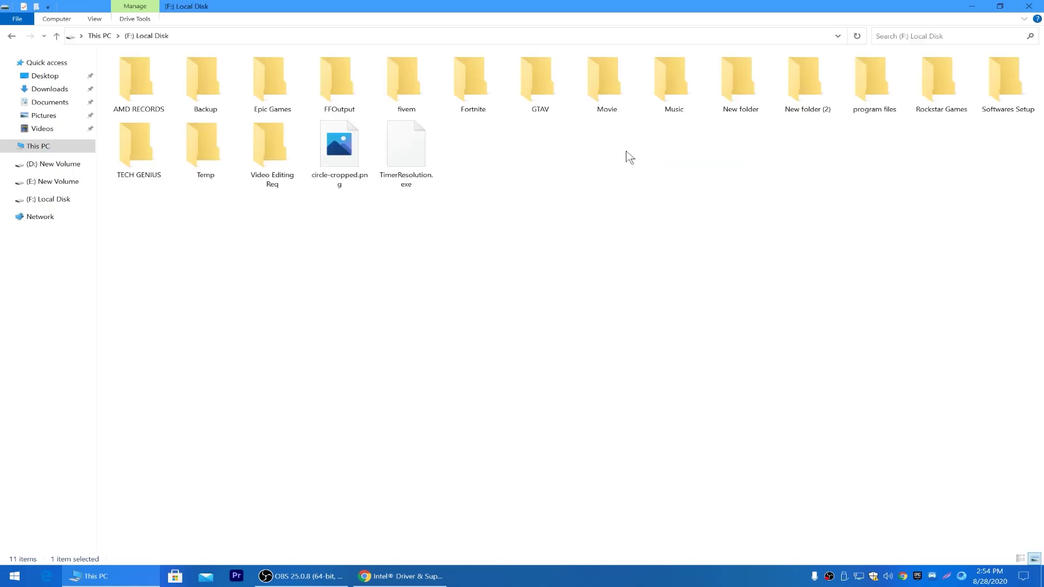
double_click(472, 79)
double_click(153, 95)
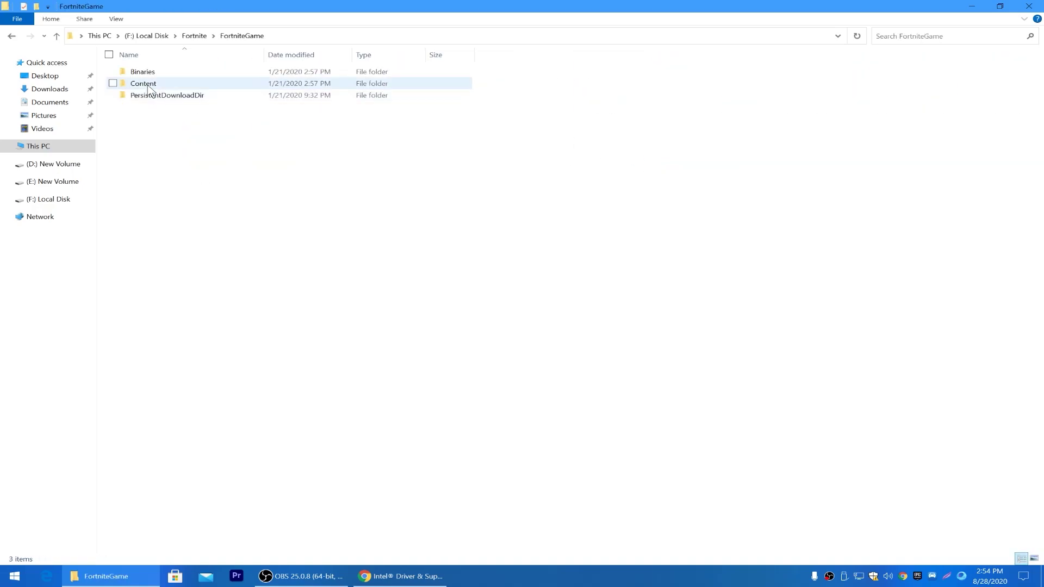
double_click(157, 73)
double_click(149, 84)
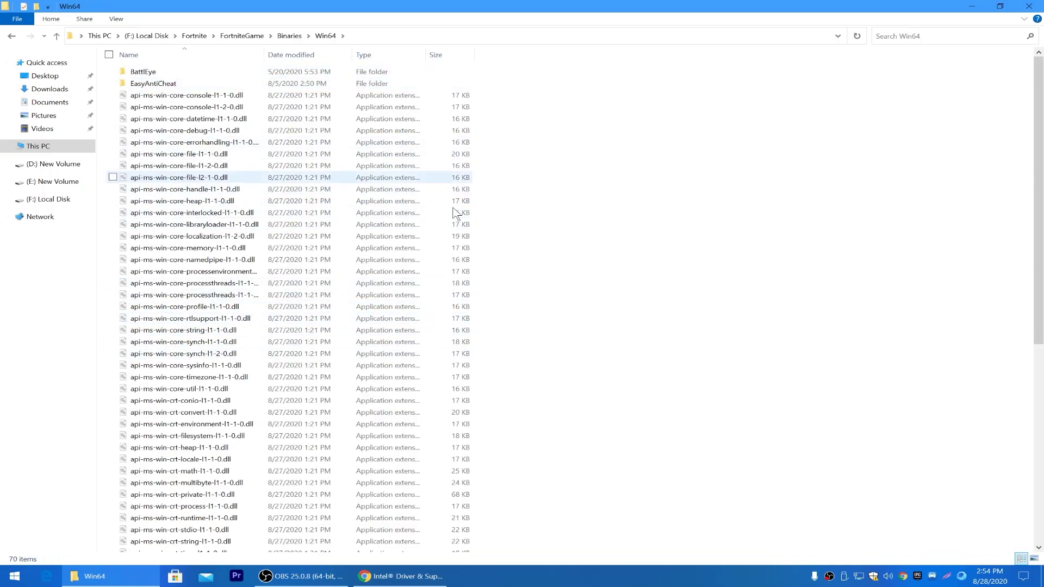
double_click(146, 72)
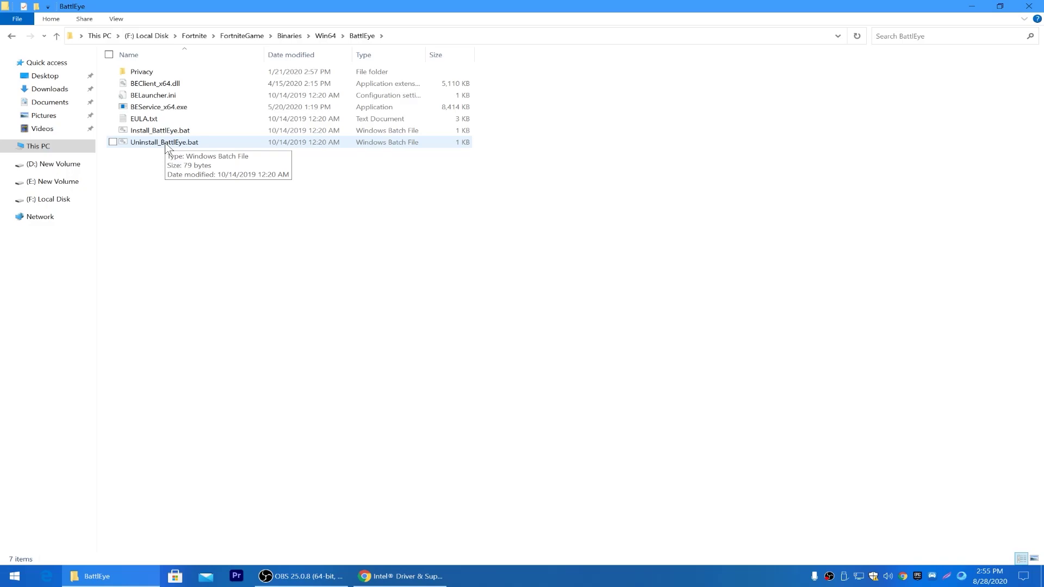
Step: Reinstall BattlEye by running Uninstall_BattlEye.bat as administrator, confirming the removal, and running Install_BattlEye.bat as administrator
right_click(144, 143)
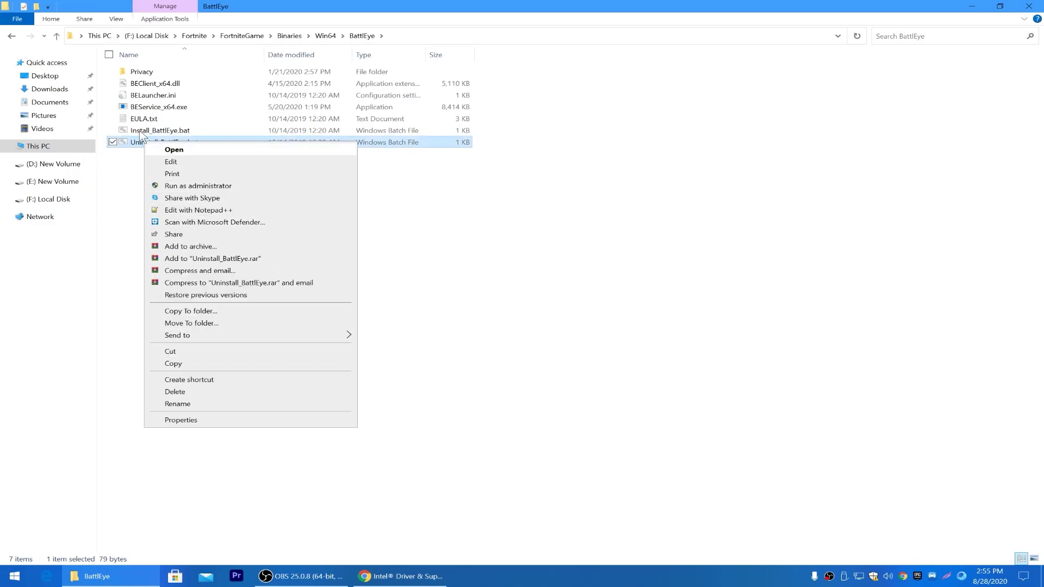
left_click(187, 185)
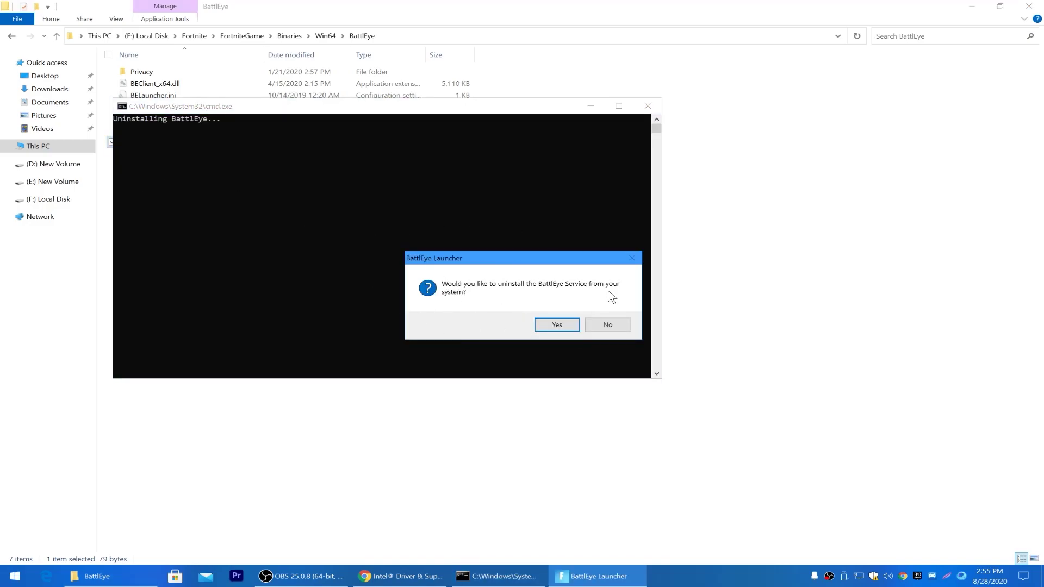
left_click(565, 322)
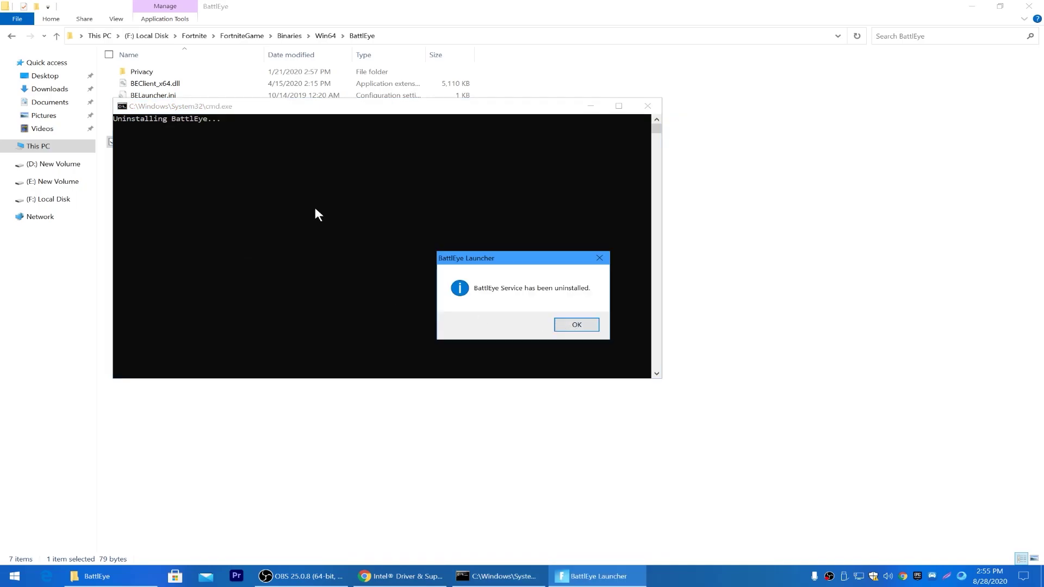
left_click(565, 322)
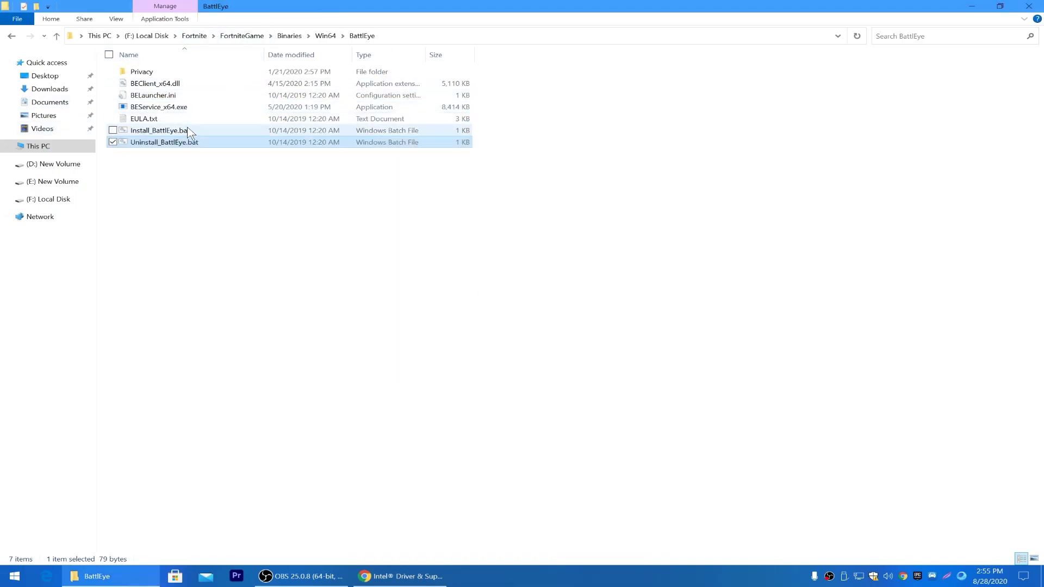
right_click(158, 131)
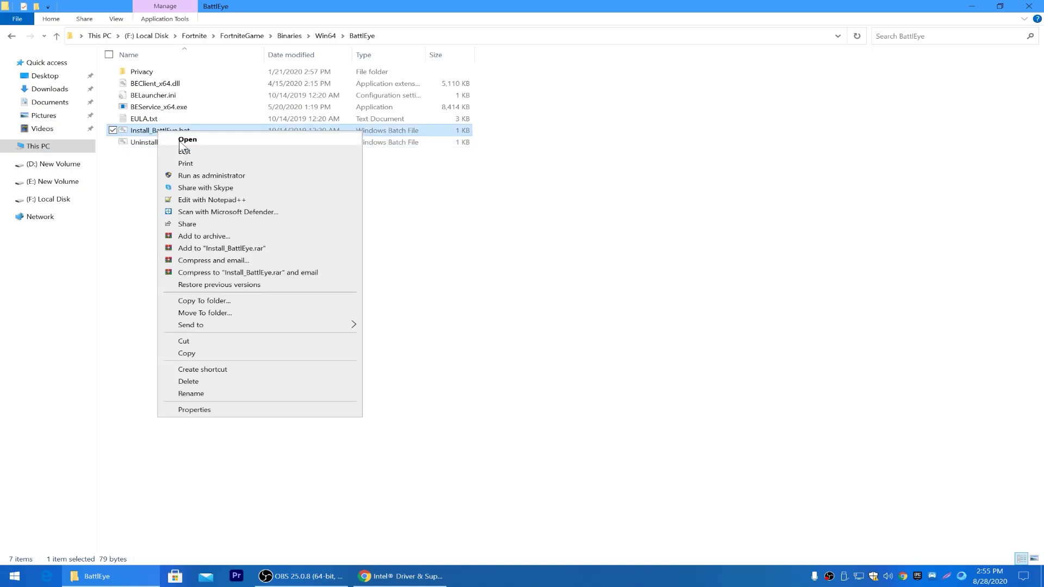
left_click(211, 175)
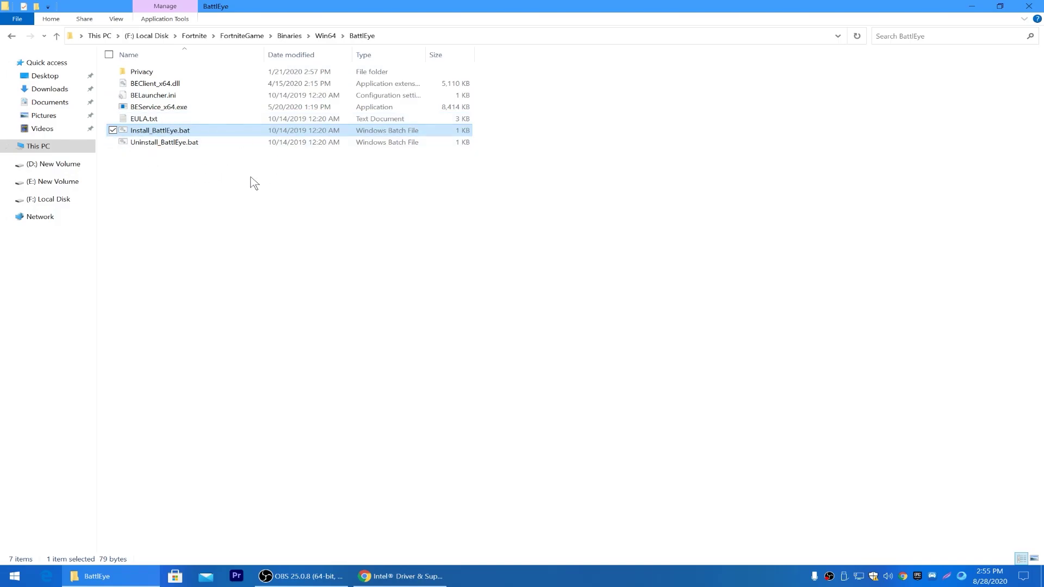
Step: Return to the Win64 folder and open the compatibility properties of FortniteClient-Win64-Shipping.exe
key("BackSpace")
scroll(268, 223, "down", 10)
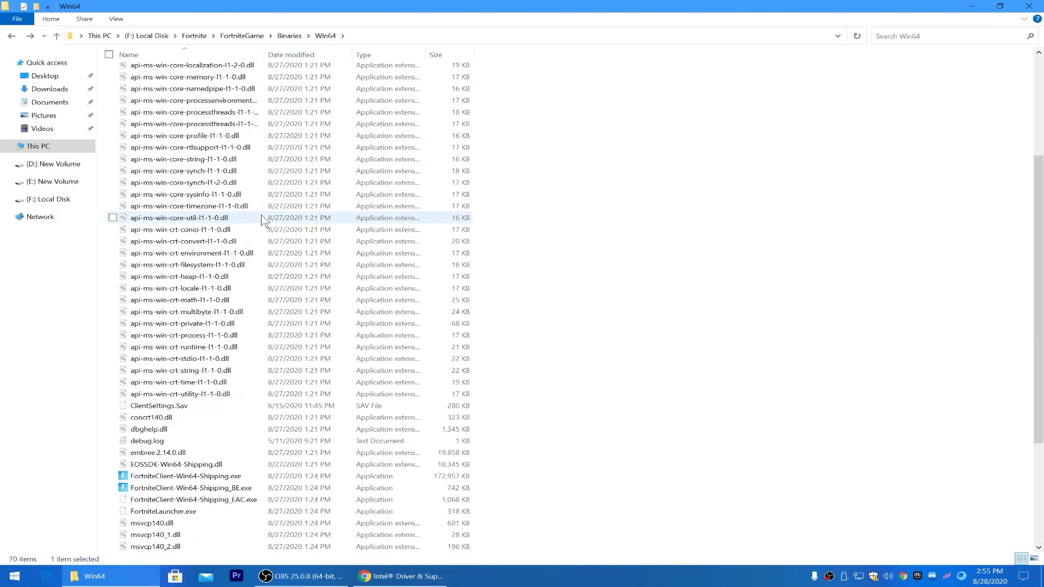
left_click(159, 311)
right_click(159, 312)
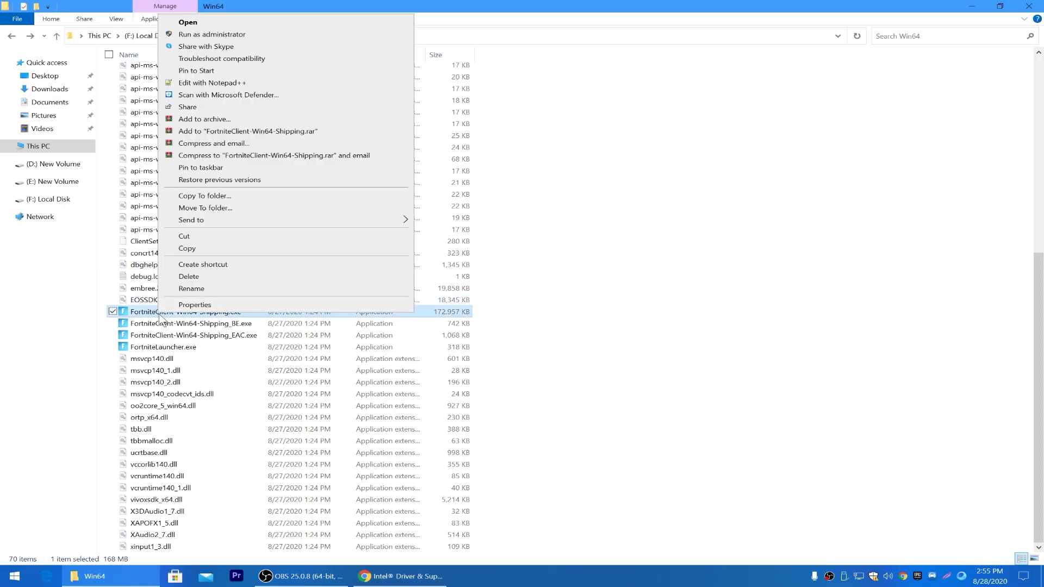
left_click(187, 305)
left_click(351, 298)
left_click_drag(354, 269, 339, 185)
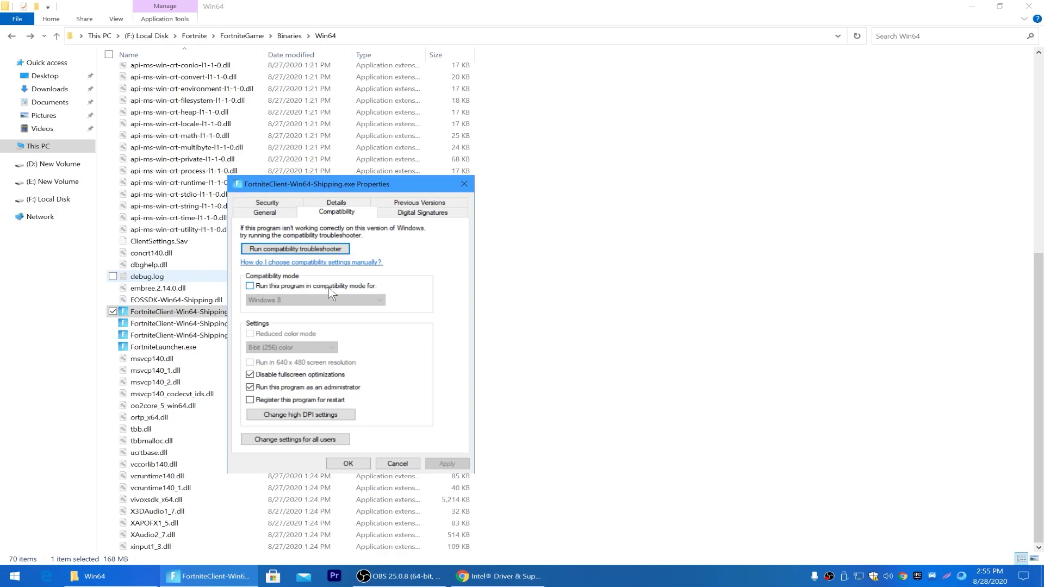
Step: Apply Windows 8 compatibility mode to the executable, with running as administrator enabled, and close its properties
left_click(329, 290)
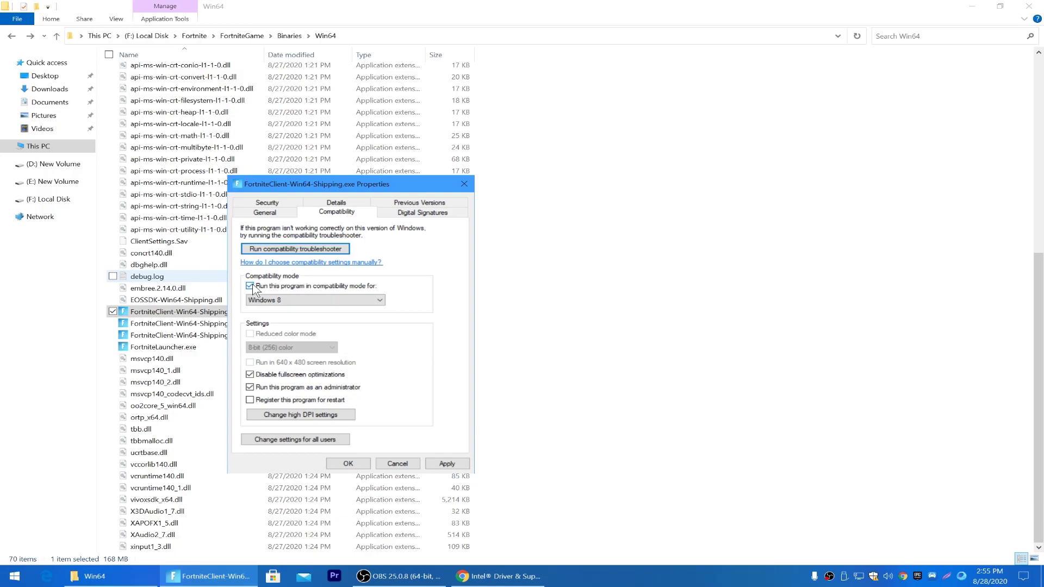
left_click(266, 300)
left_click(312, 308)
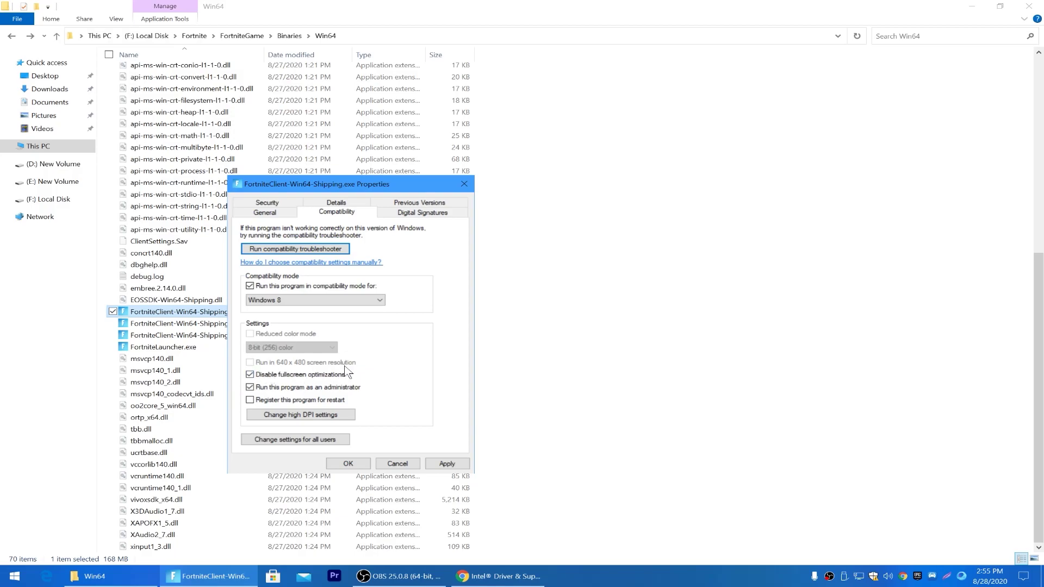
left_click(249, 387)
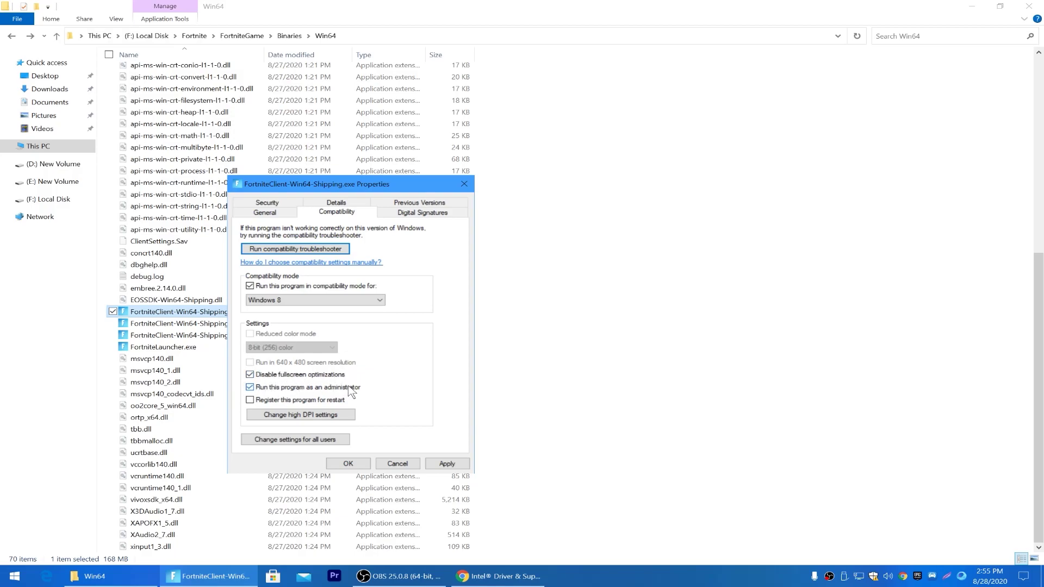
left_click(447, 463)
left_click(346, 463)
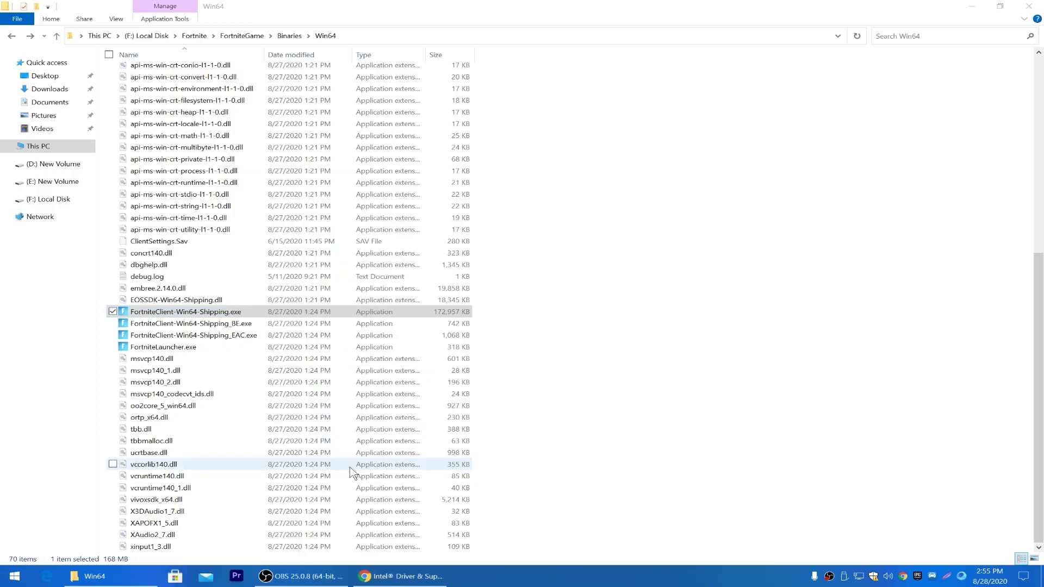
Step: Select the four Fortnite executables from FortniteClient-Win64-Shipping.exe to FortniteLauncher.exe and close the folder window
left_click_drag(489, 308, 401, 350)
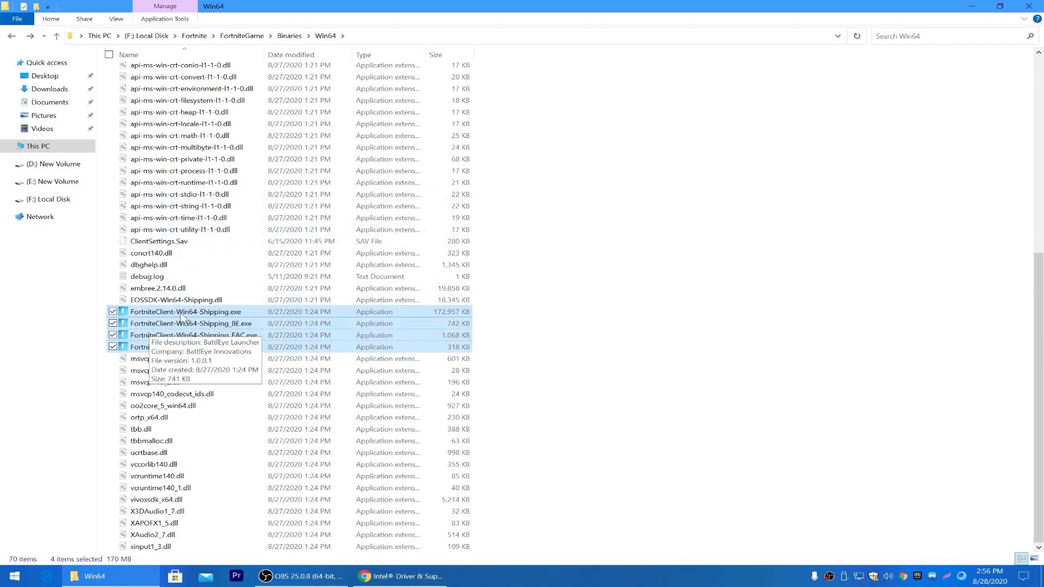
left_click(1028, 6)
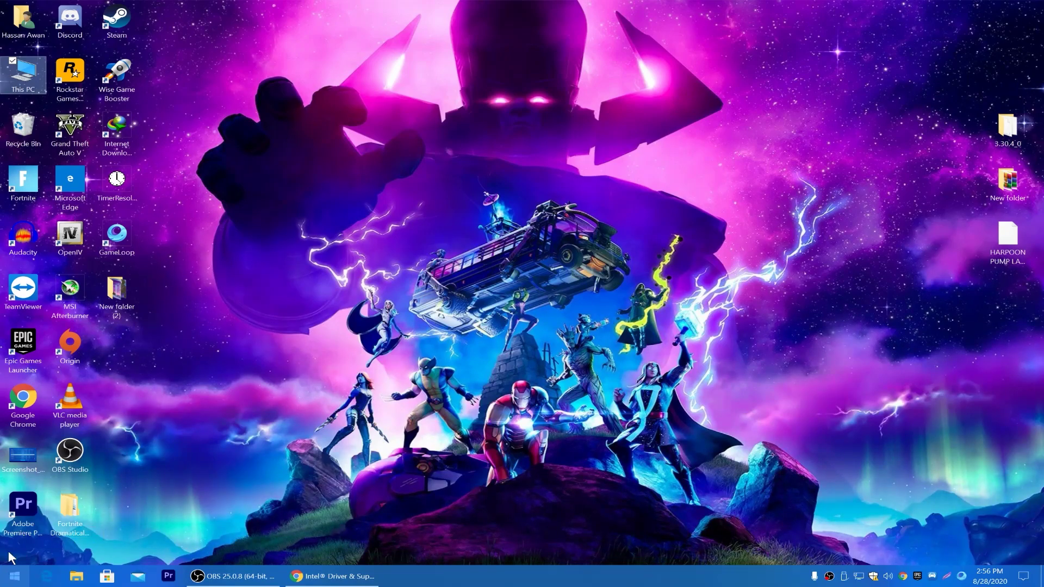
Step: Check in the Windows privacy settings whether apps may run in the background, and close Settings
left_click(15, 576)
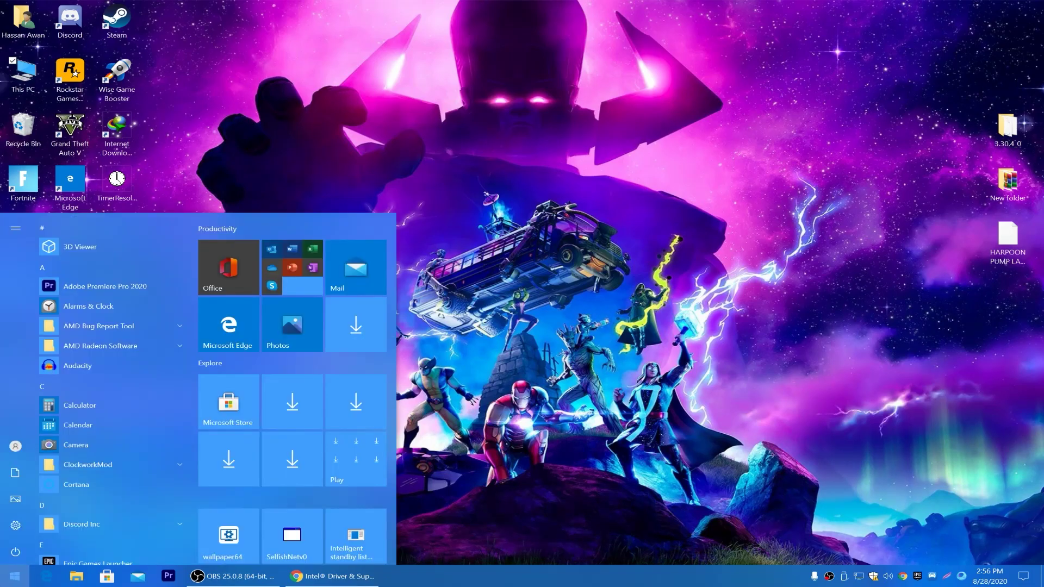
left_click(15, 525)
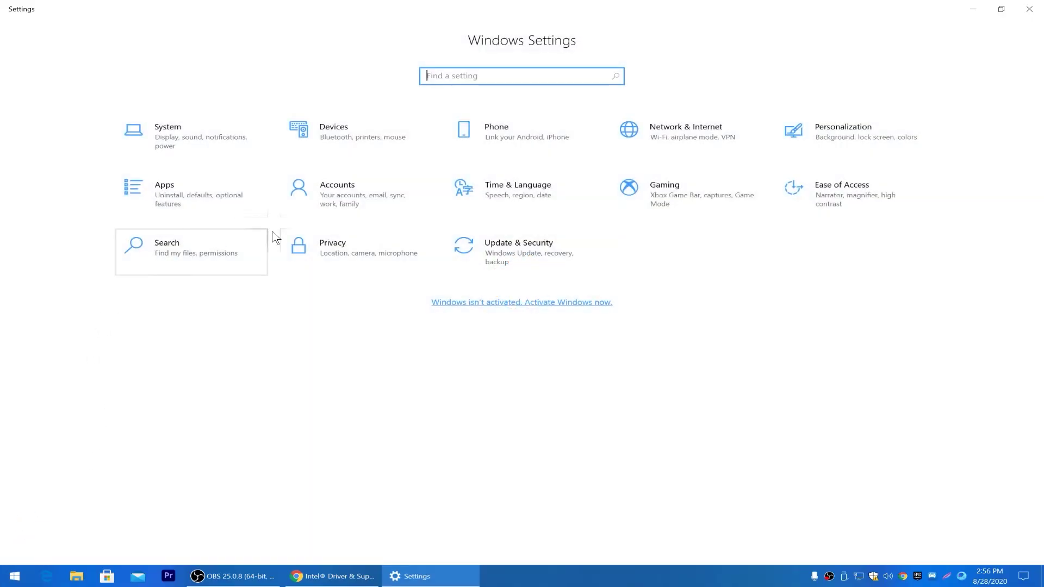
left_click(330, 248)
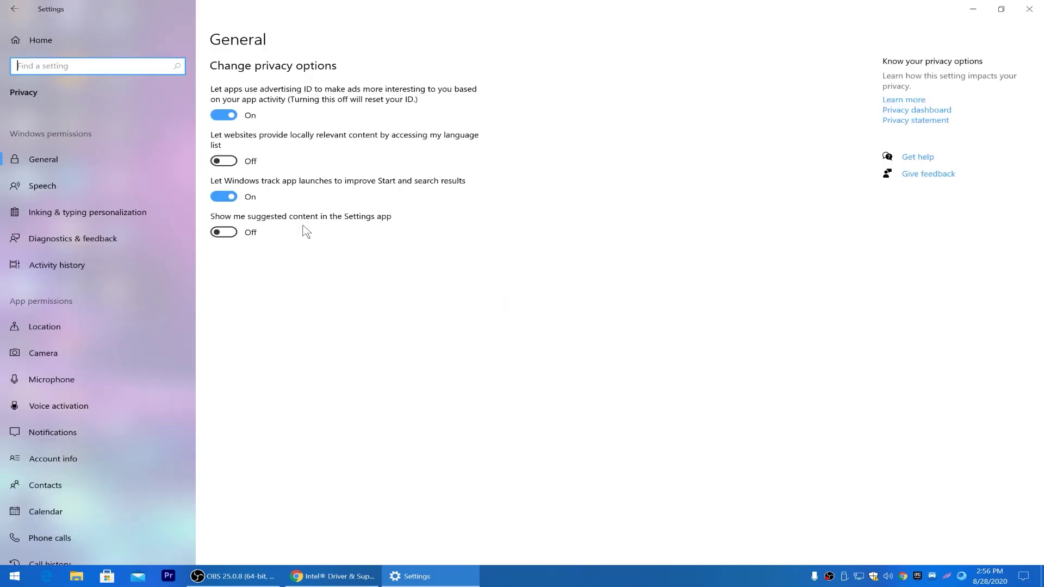
scroll(103, 308, "down", 6)
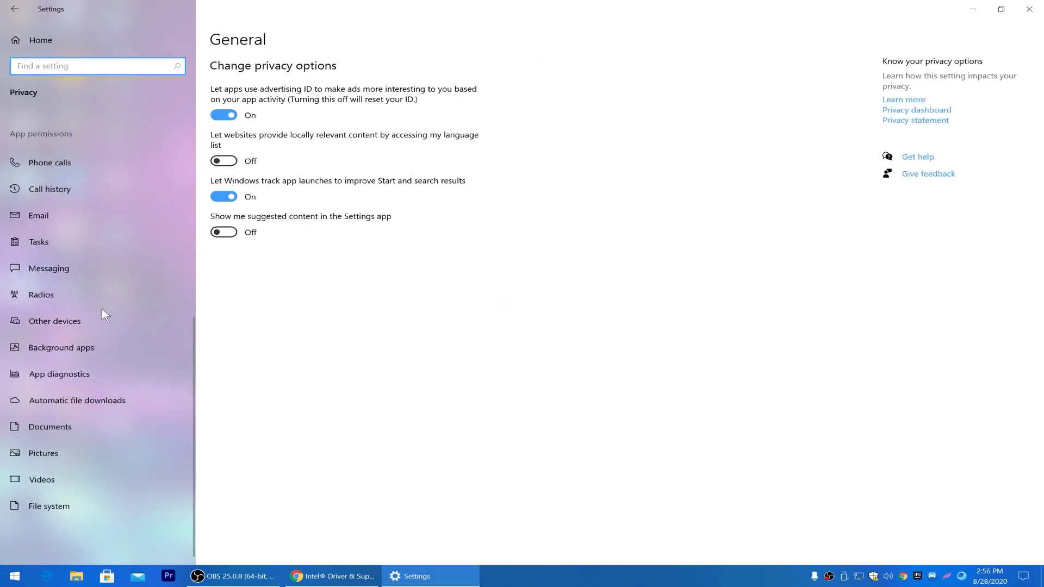
left_click(57, 348)
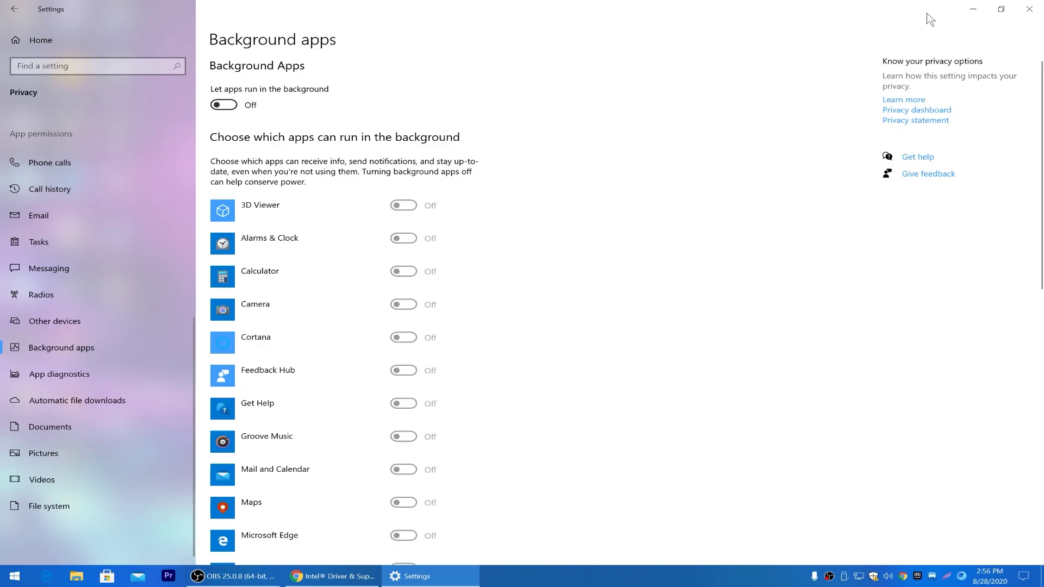
left_click(1032, 8)
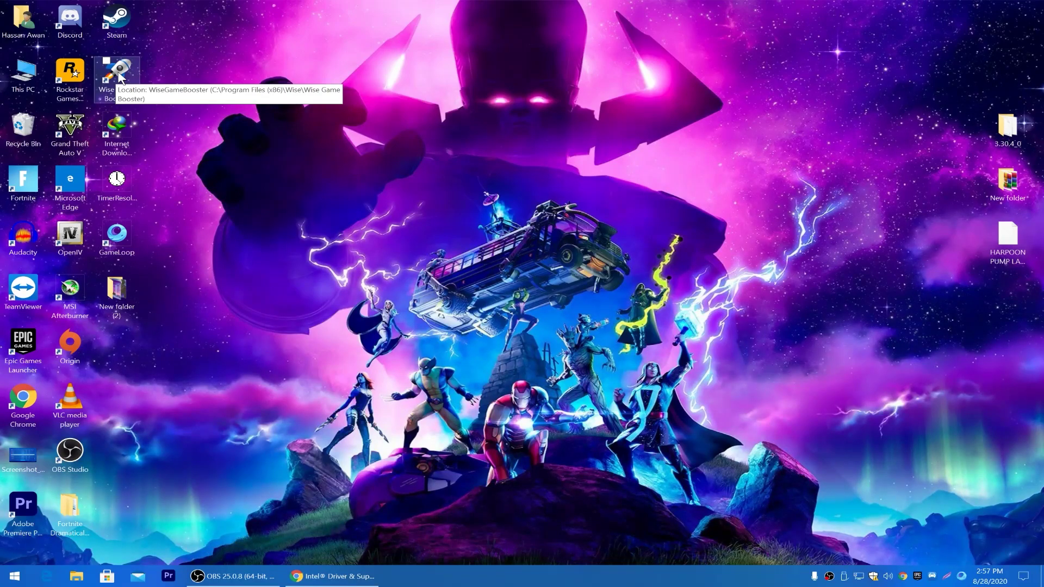
Step: Run Wise Game Booster as administrator, decline the upgrade to the new version, and minimize it
right_click(120, 76)
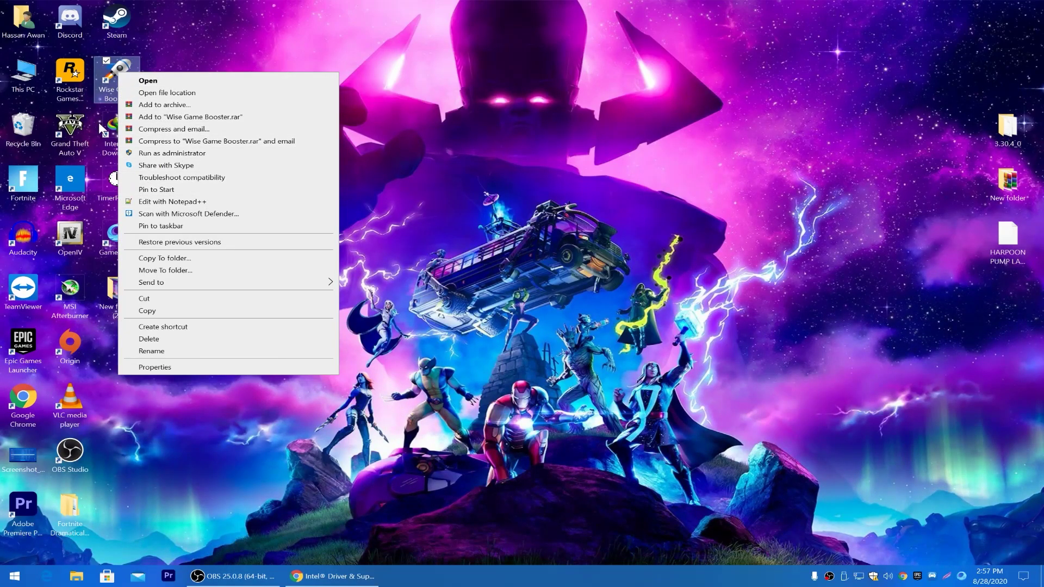
left_click(154, 154)
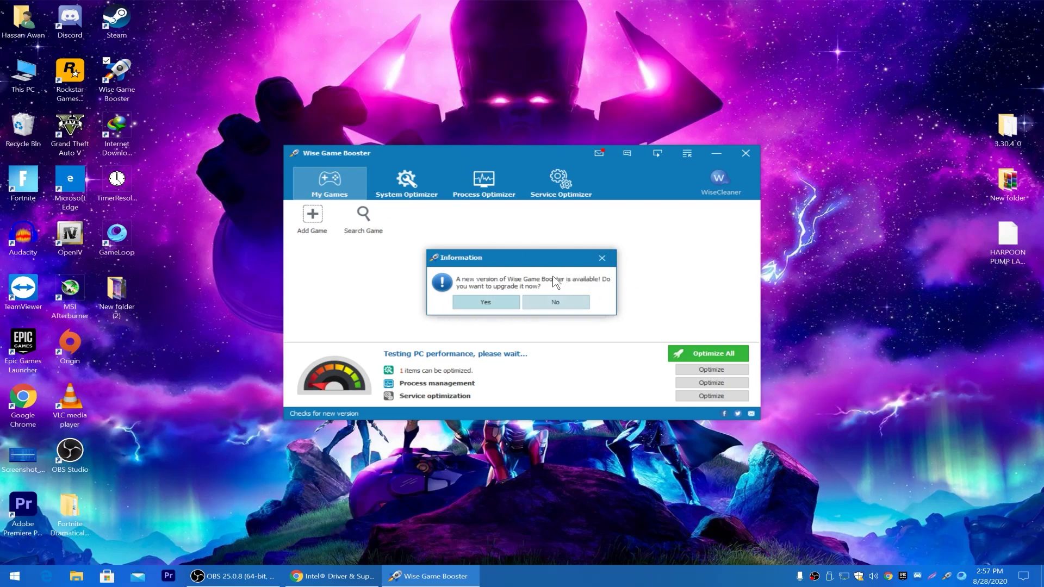
left_click(560, 299)
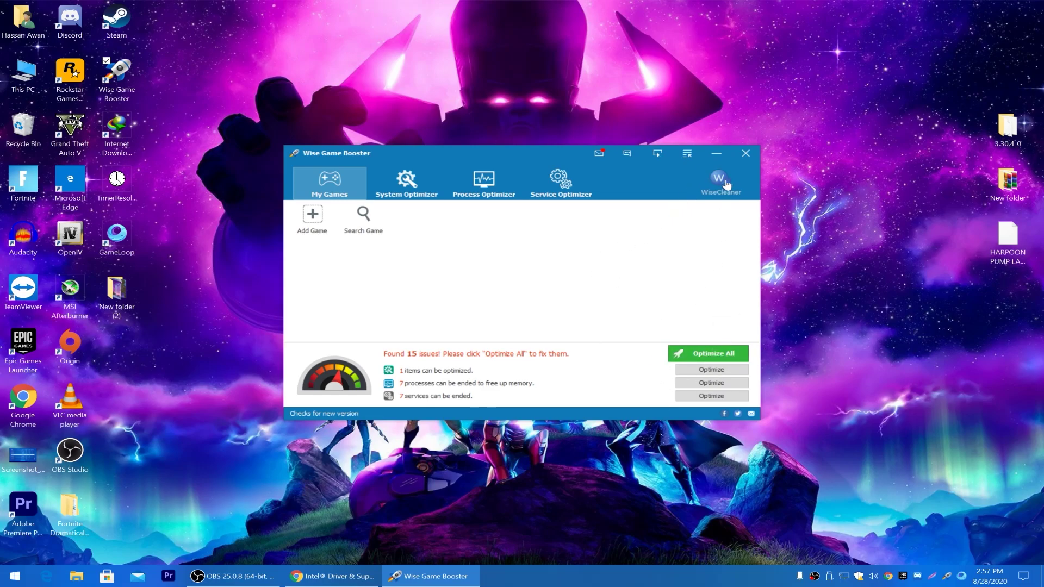
left_click(715, 153)
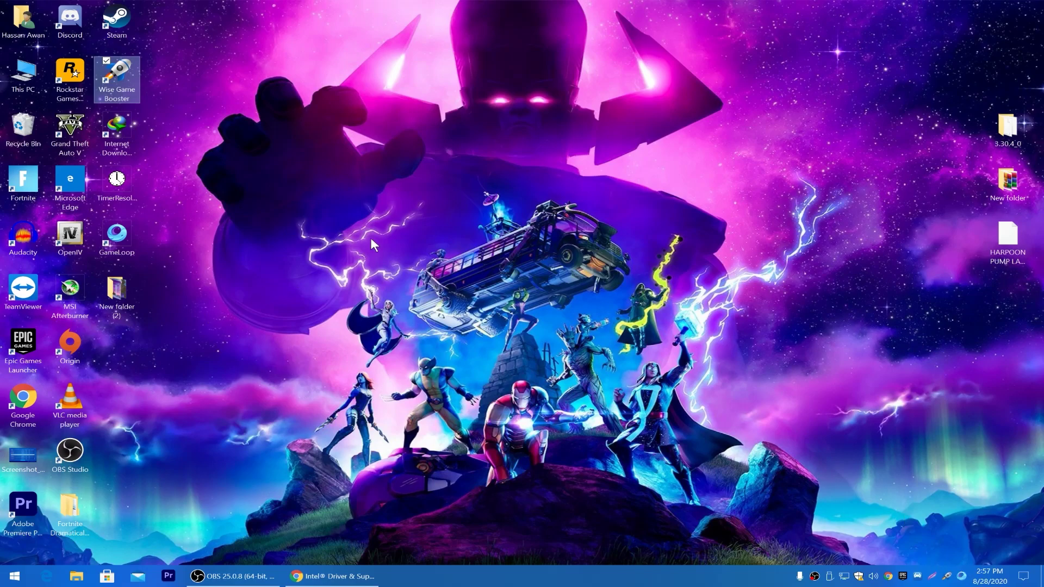
Step: Launch the Epic Games Launcher, open the game library and view Fortnite's game options
double_click(22, 344)
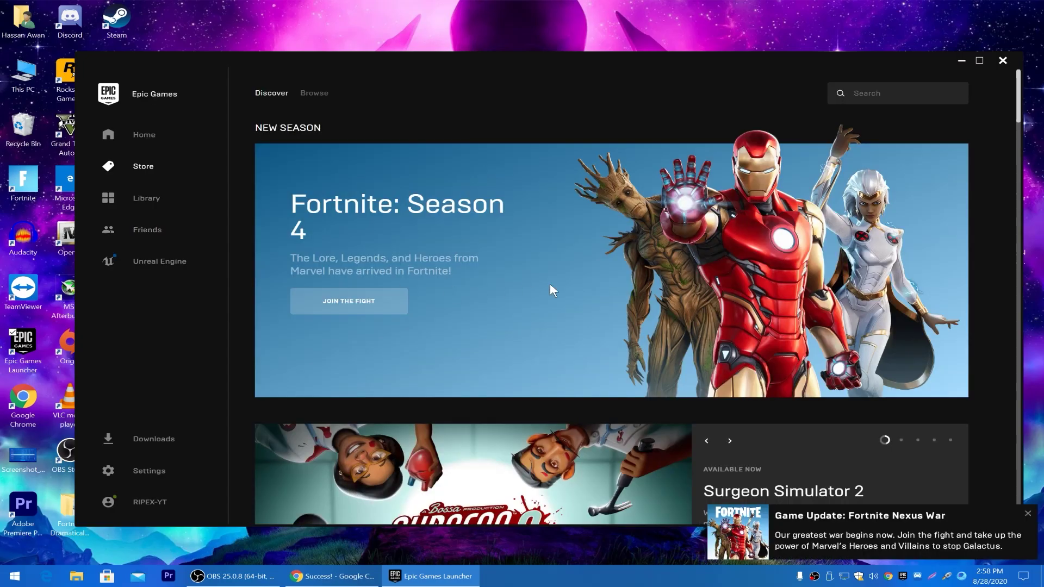
left_click(145, 199)
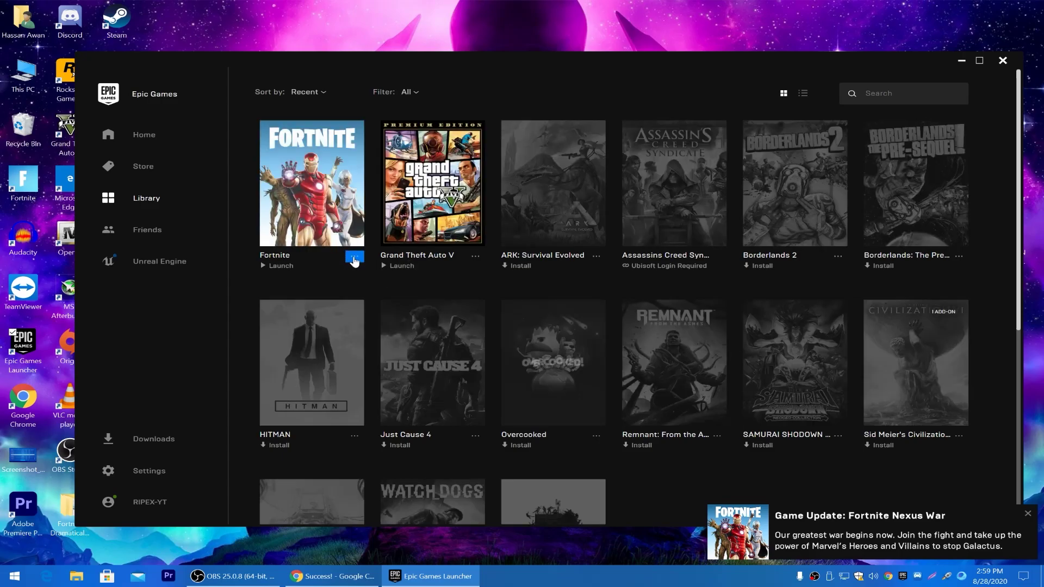
left_click(355, 260)
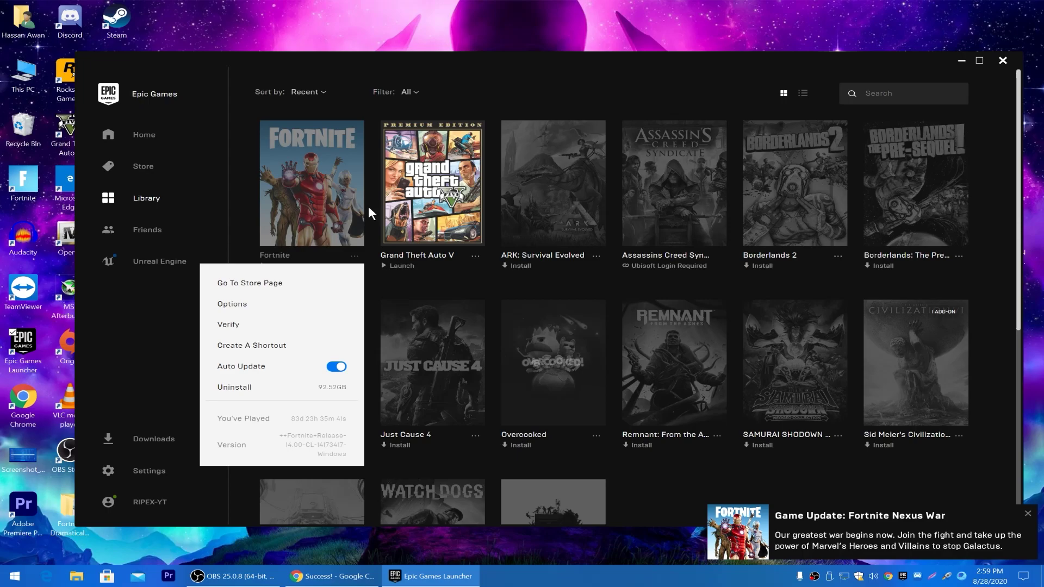
left_click(127, 359)
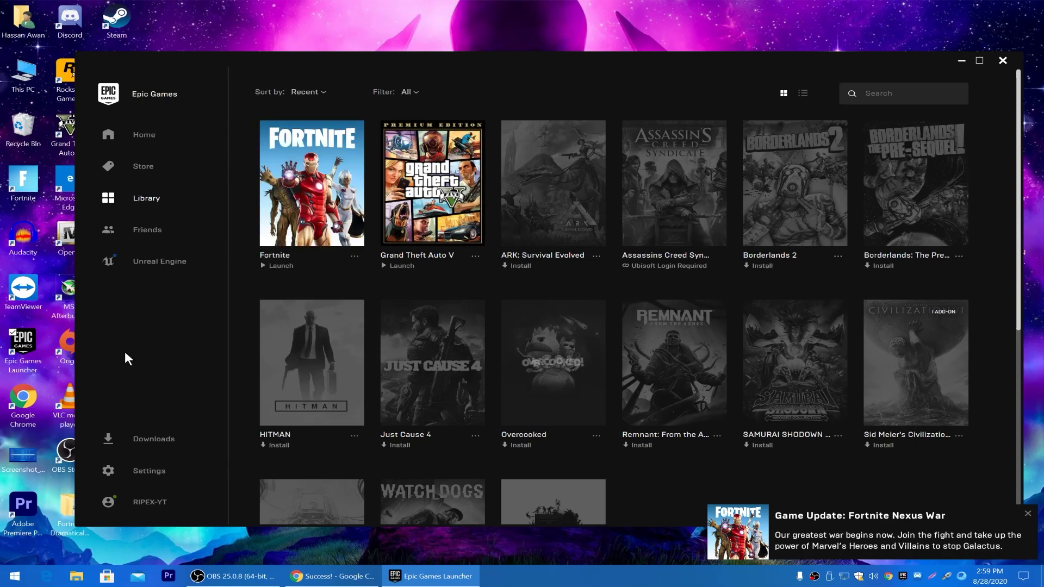
Step: Enable additional command line arguments for Fortnite in the launcher settings, enter d3d11, and return to the library
left_click(136, 469)
scroll(168, 405, "down", 4)
scroll(171, 399, "down", 3)
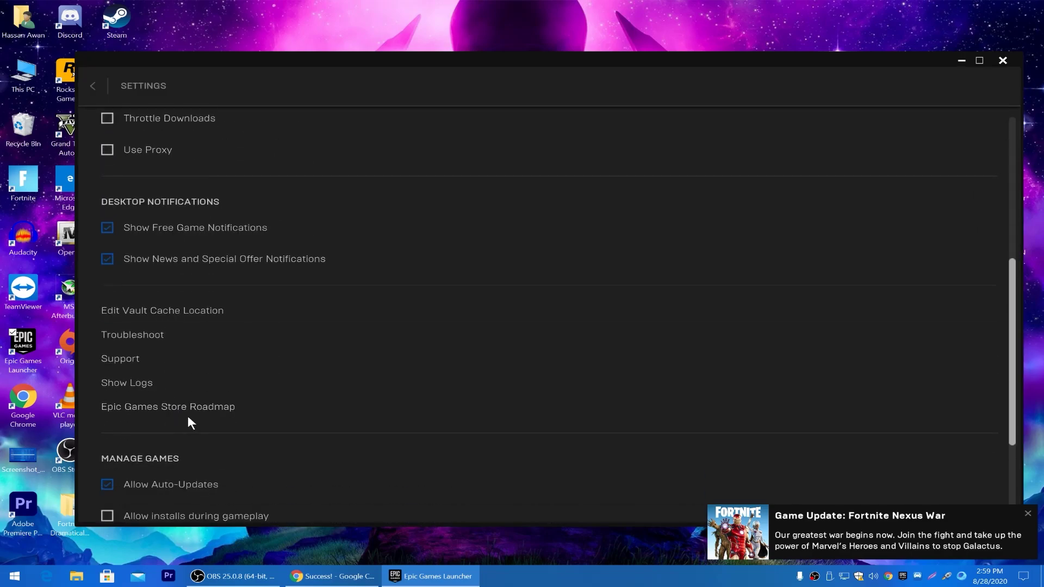
scroll(198, 366, "down", 2)
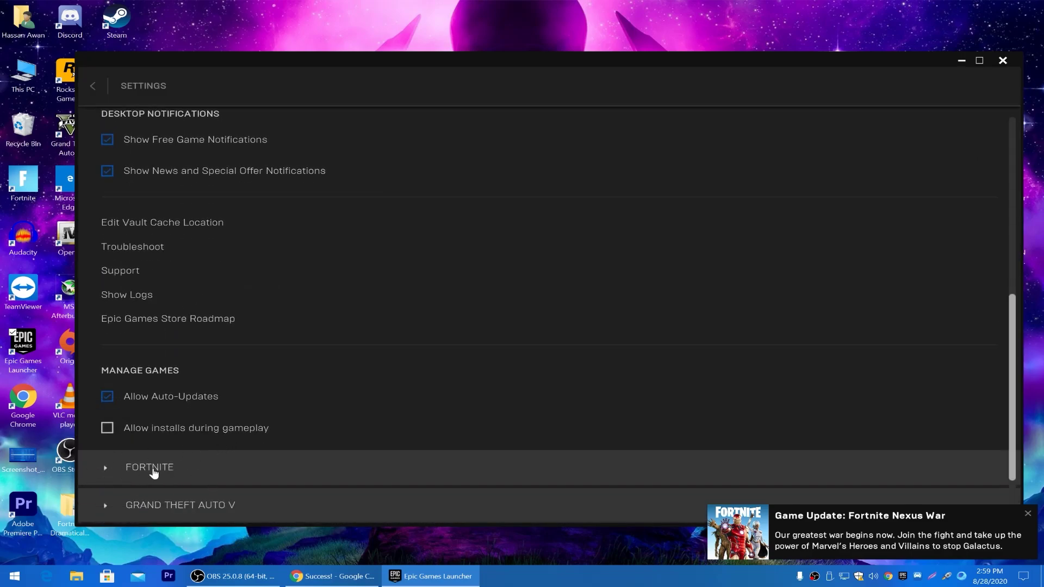
left_click(104, 474)
scroll(174, 470, "down", 2)
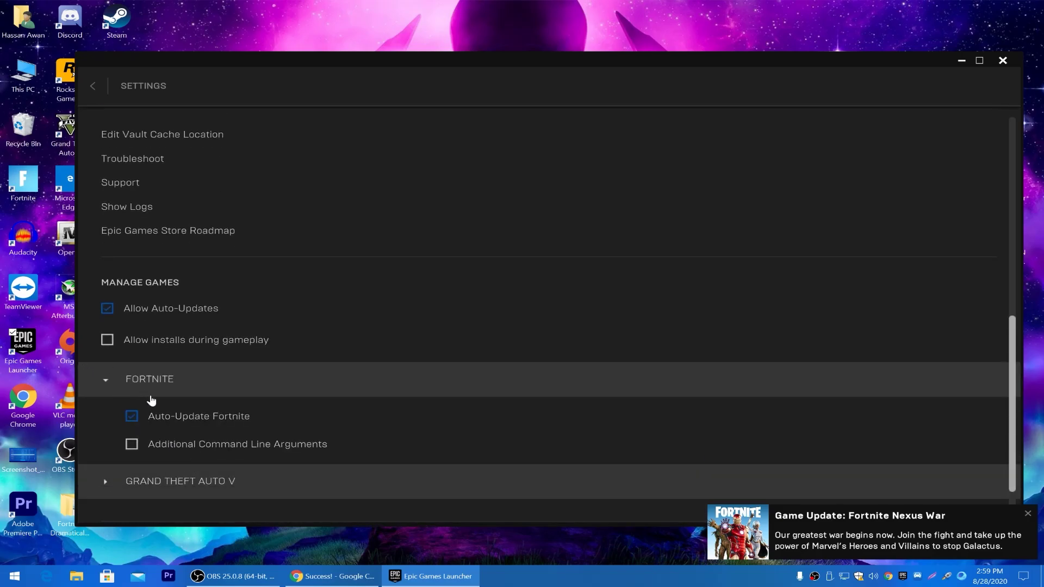
scroll(127, 388, "down", 1)
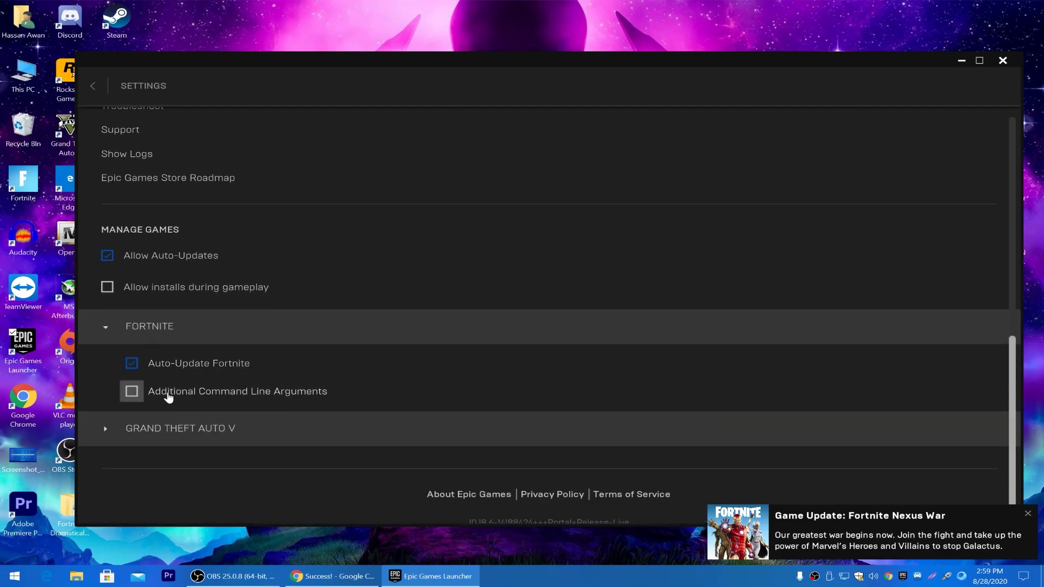
left_click(163, 394)
type("d3d11")
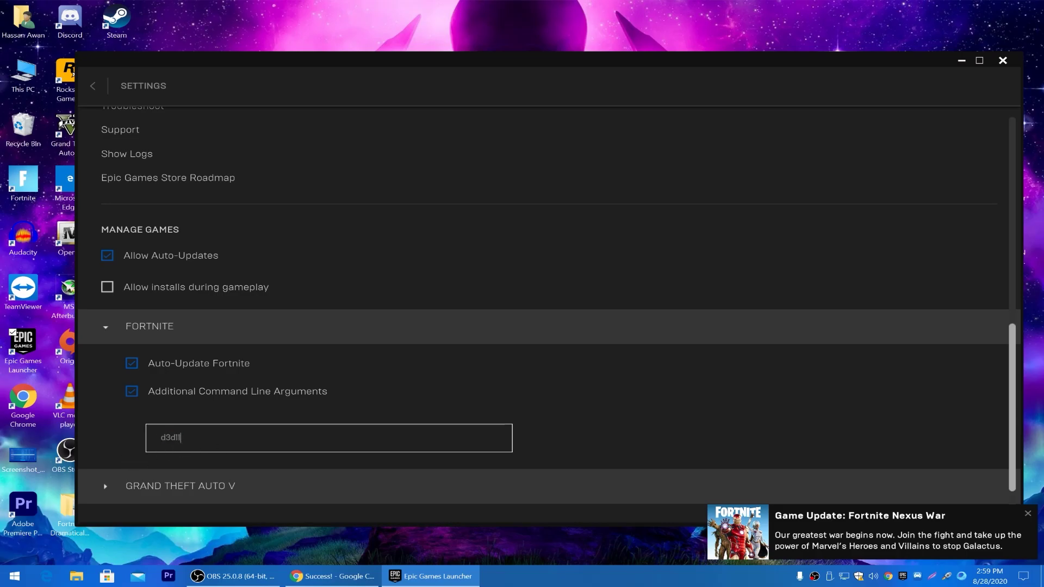
left_click(105, 327)
left_click(96, 87)
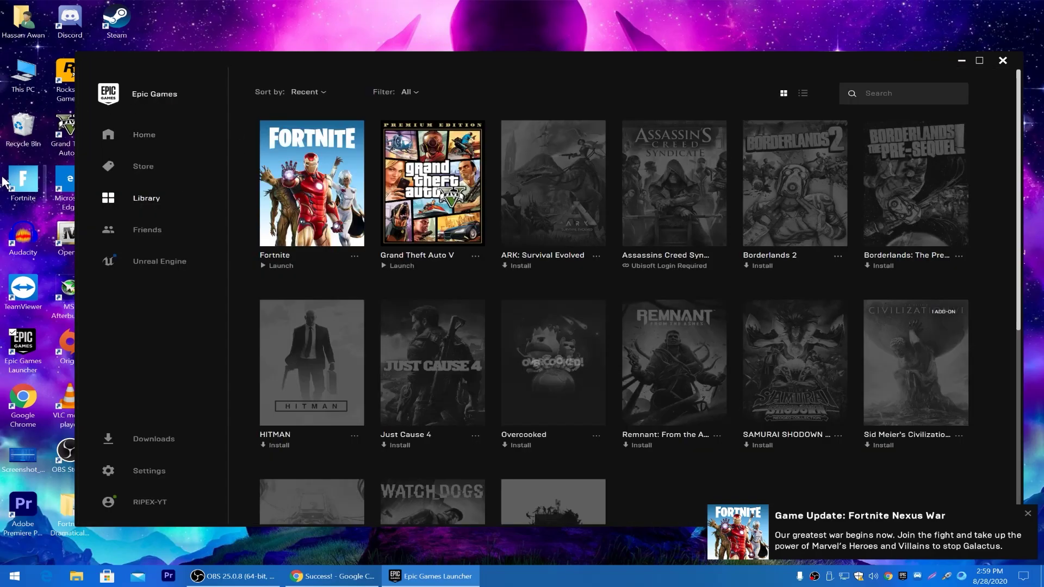